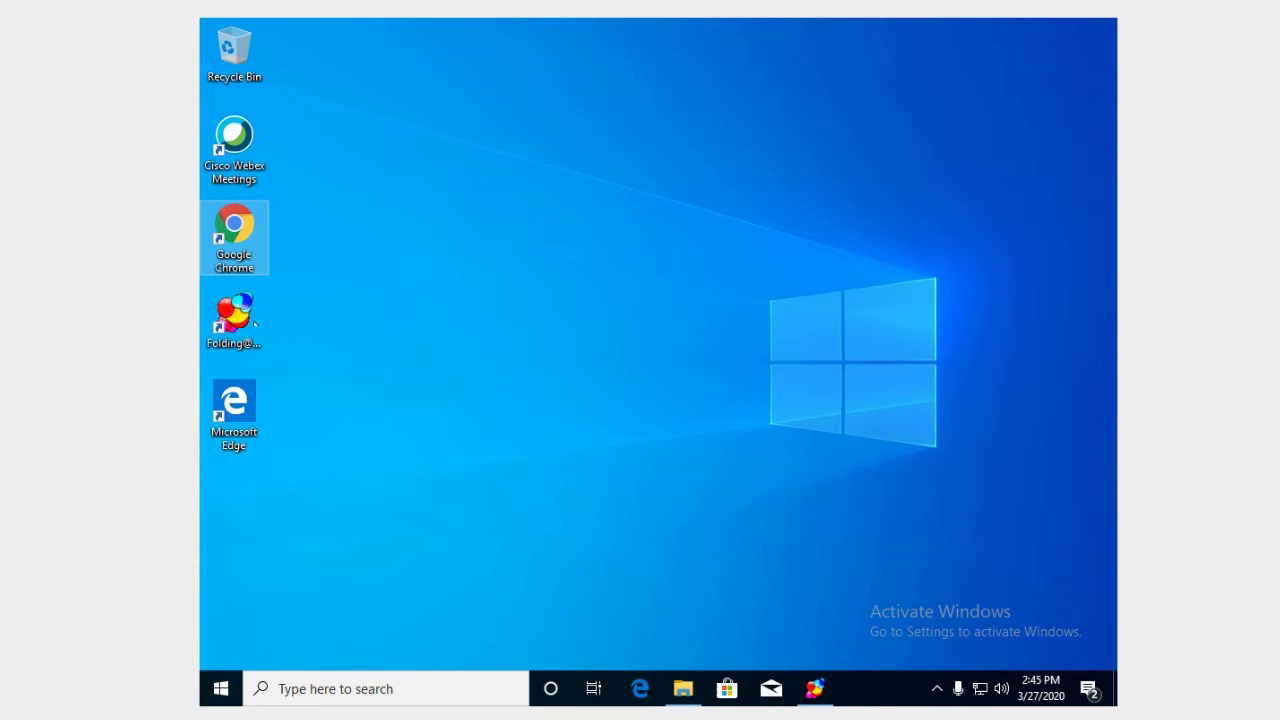
Open Google Chrome and go to receiver.citrix.com
double_click(245, 238)
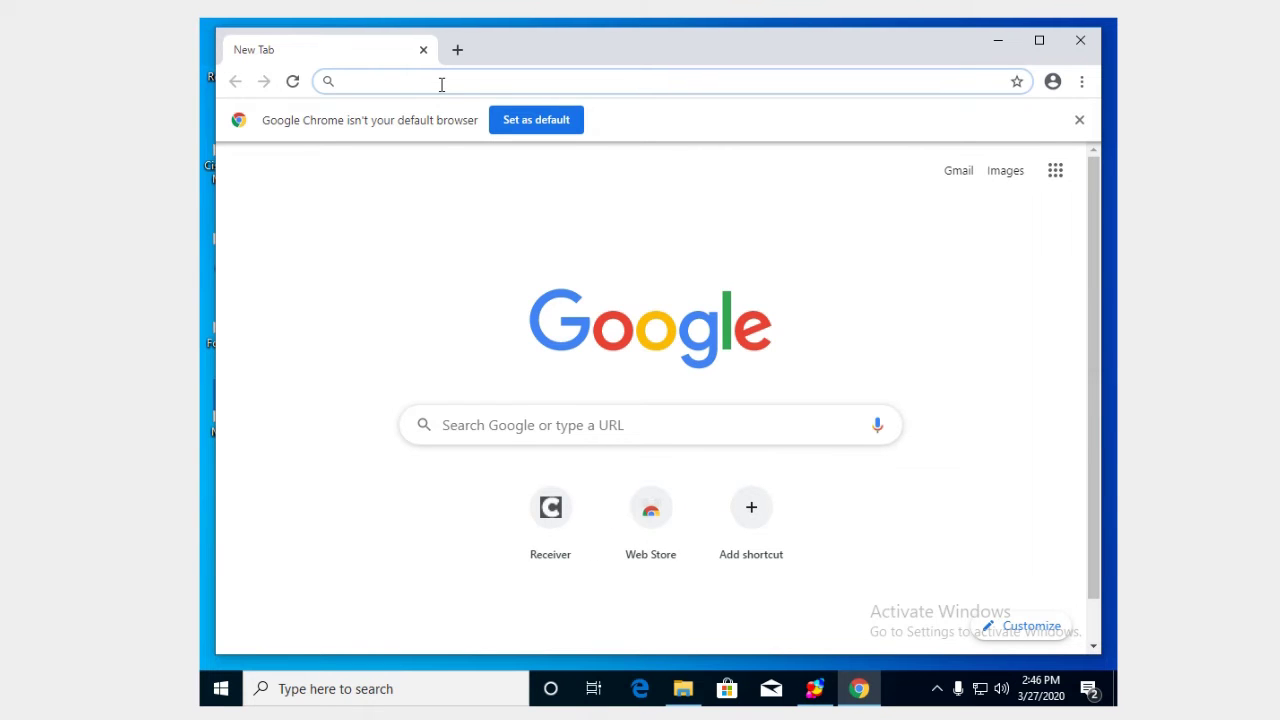
type("receiver.")
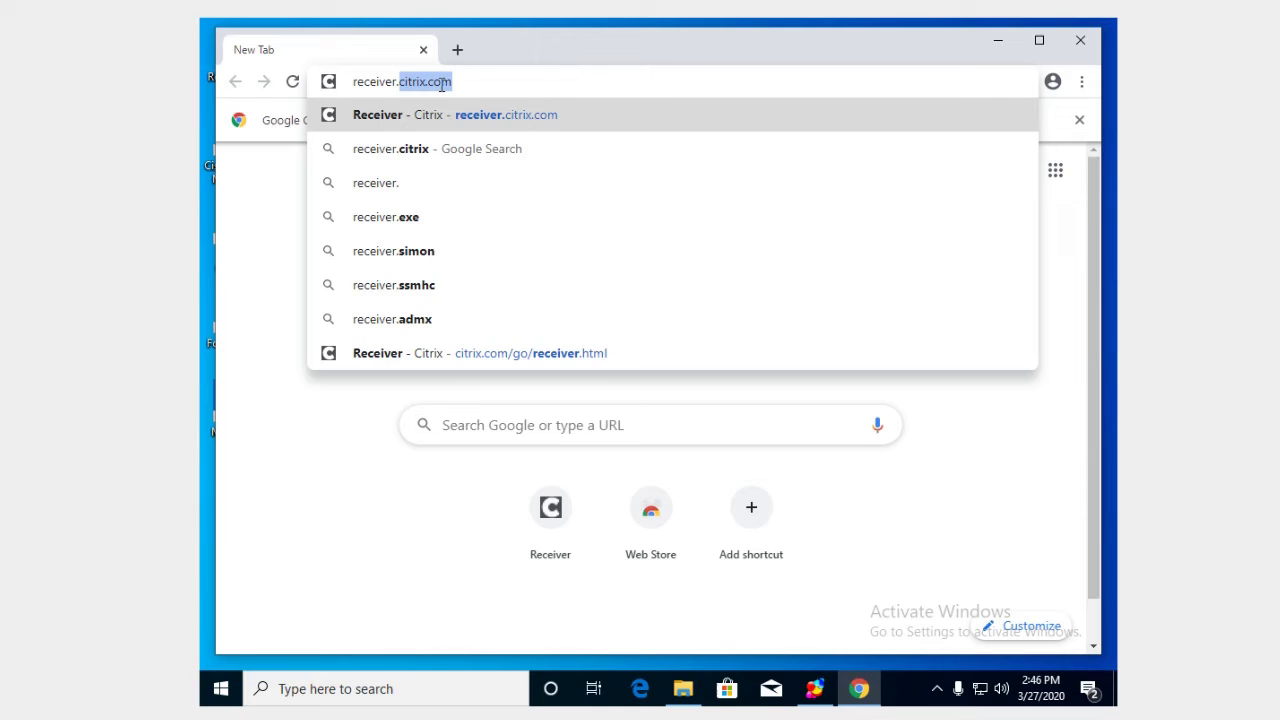
type("citrix.co")
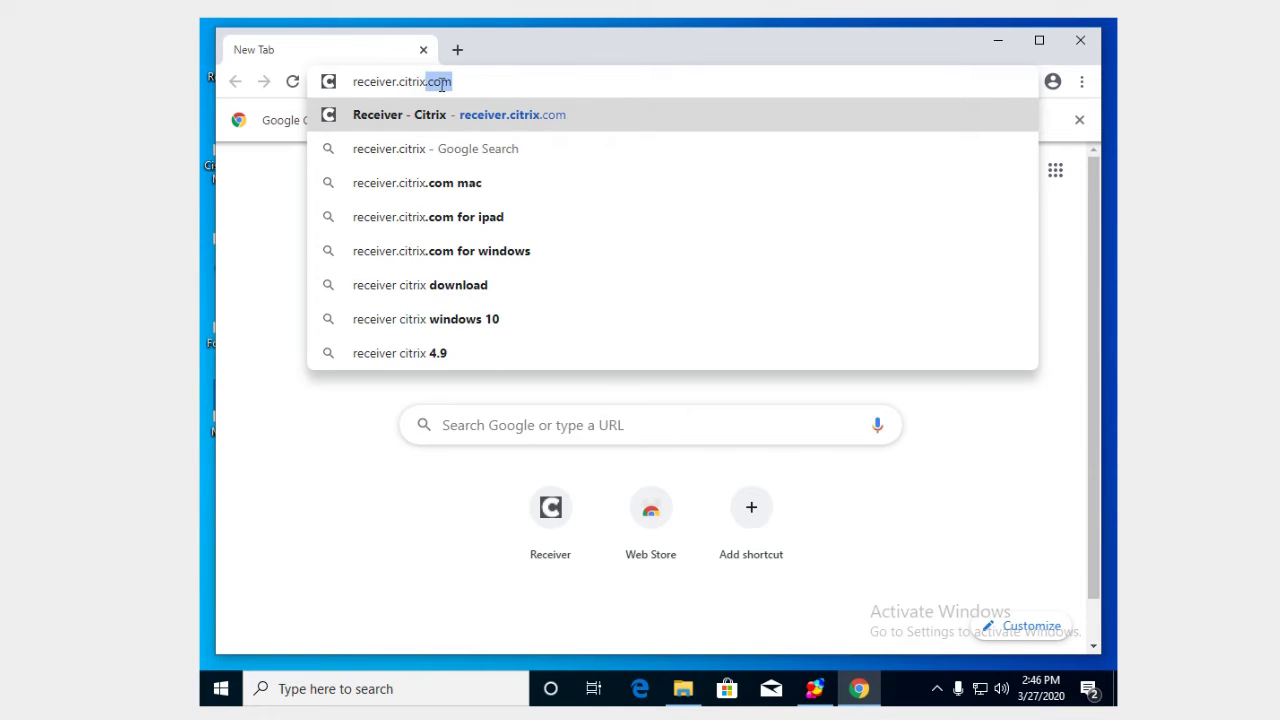
type("m")
key("Return")
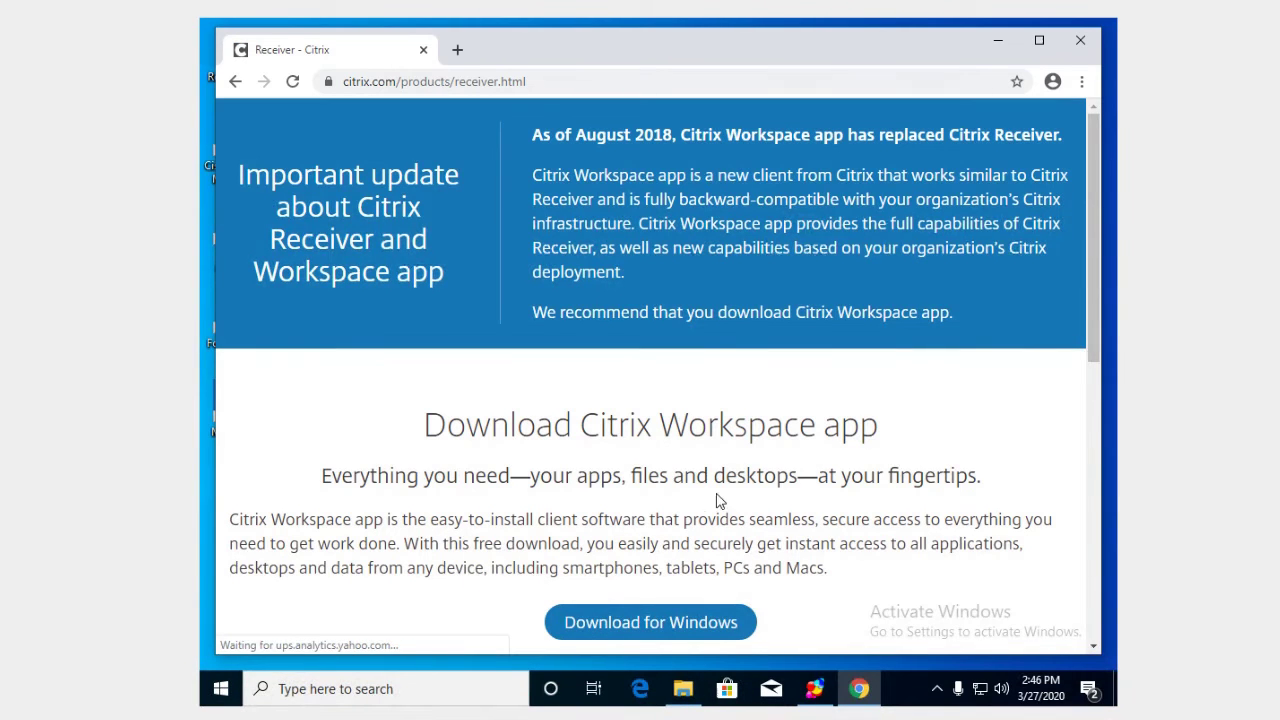
Go to the Windows download page for Citrix Workspace app and download the Citrix Workspace app 2002 installer
scroll(720, 502, "down", 3)
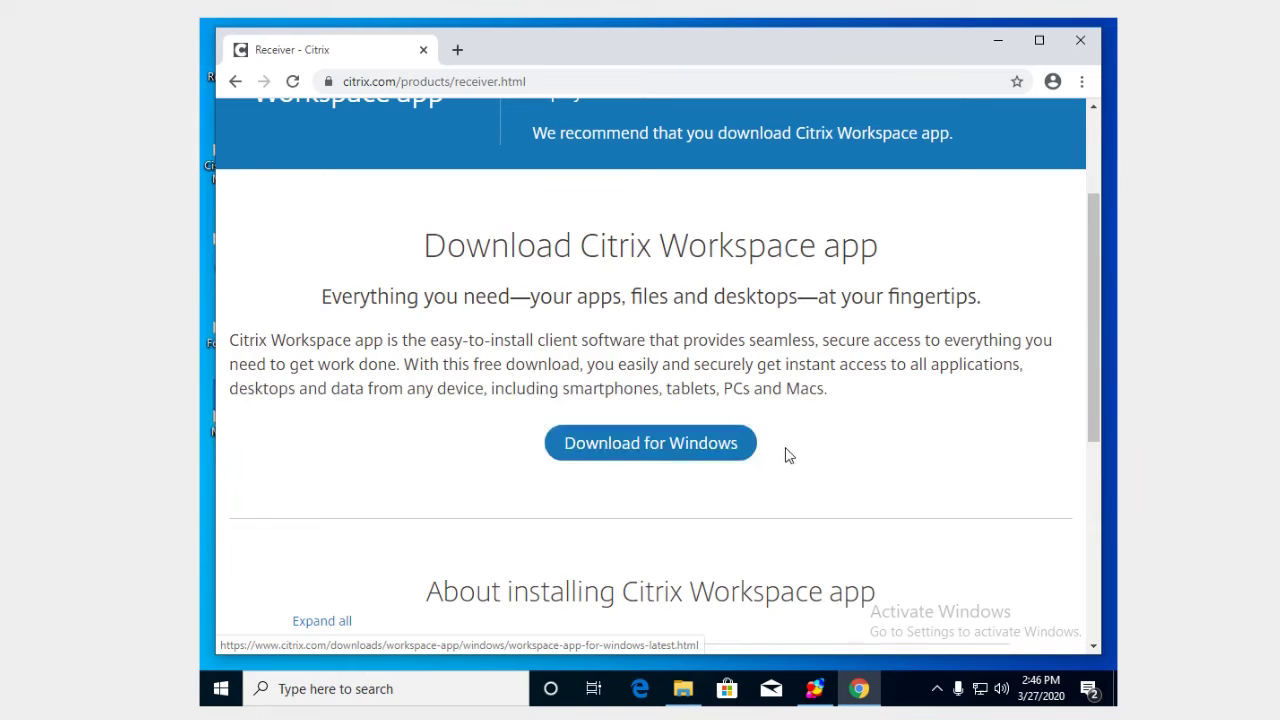
left_click(656, 451)
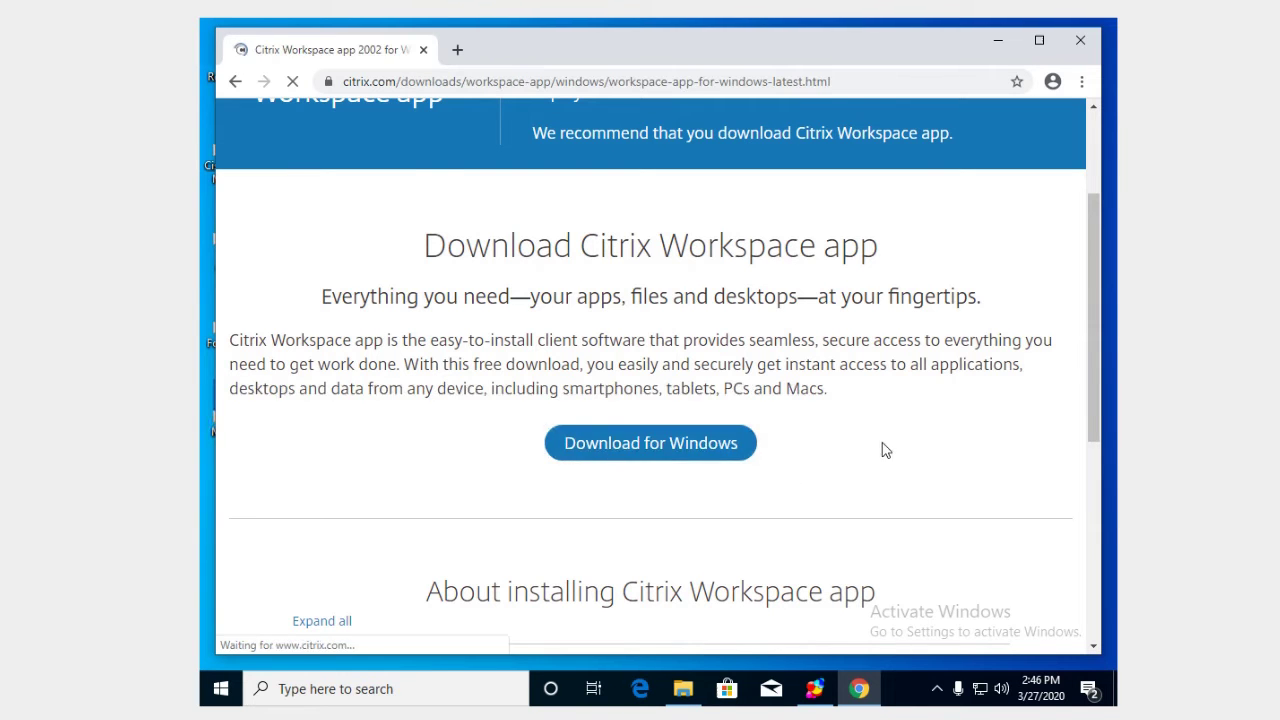
scroll(757, 307, "down", 5)
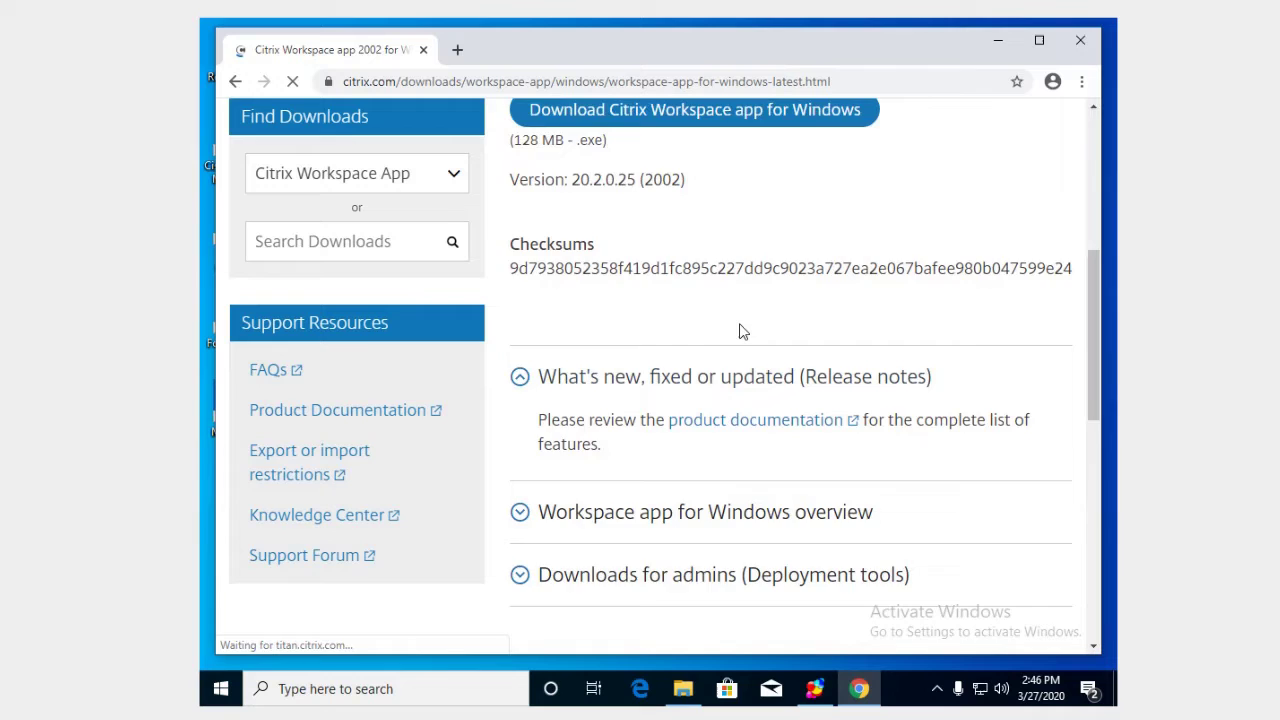
scroll(740, 333, "up", 3)
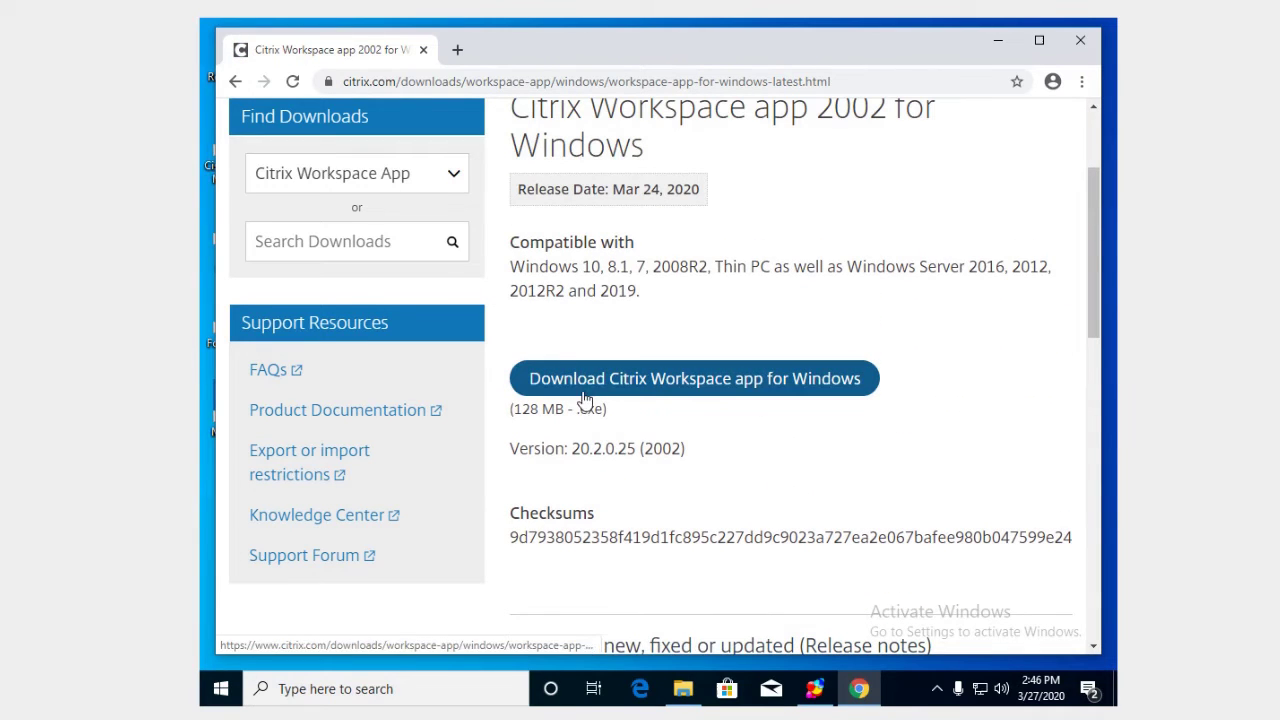
left_click(698, 387)
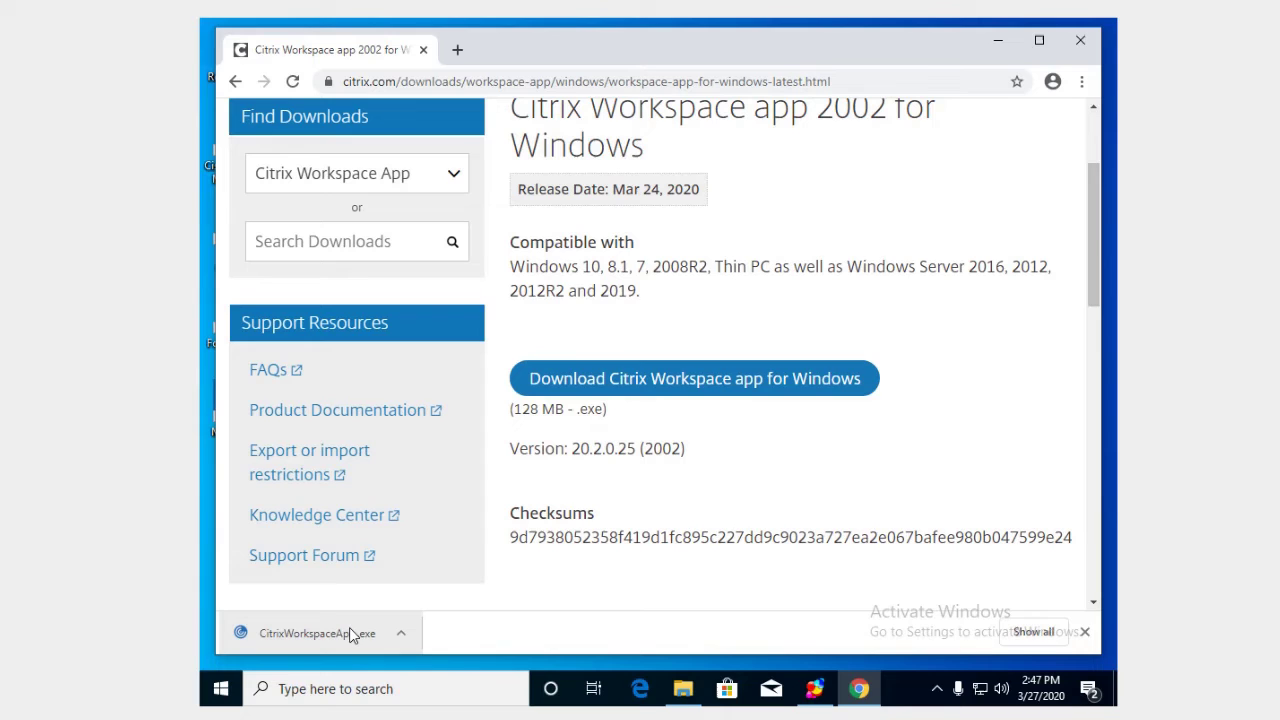
Run the downloaded CitrixWorkspaceApp.exe installer and allow it to make changes to the device
right_click(288, 643)
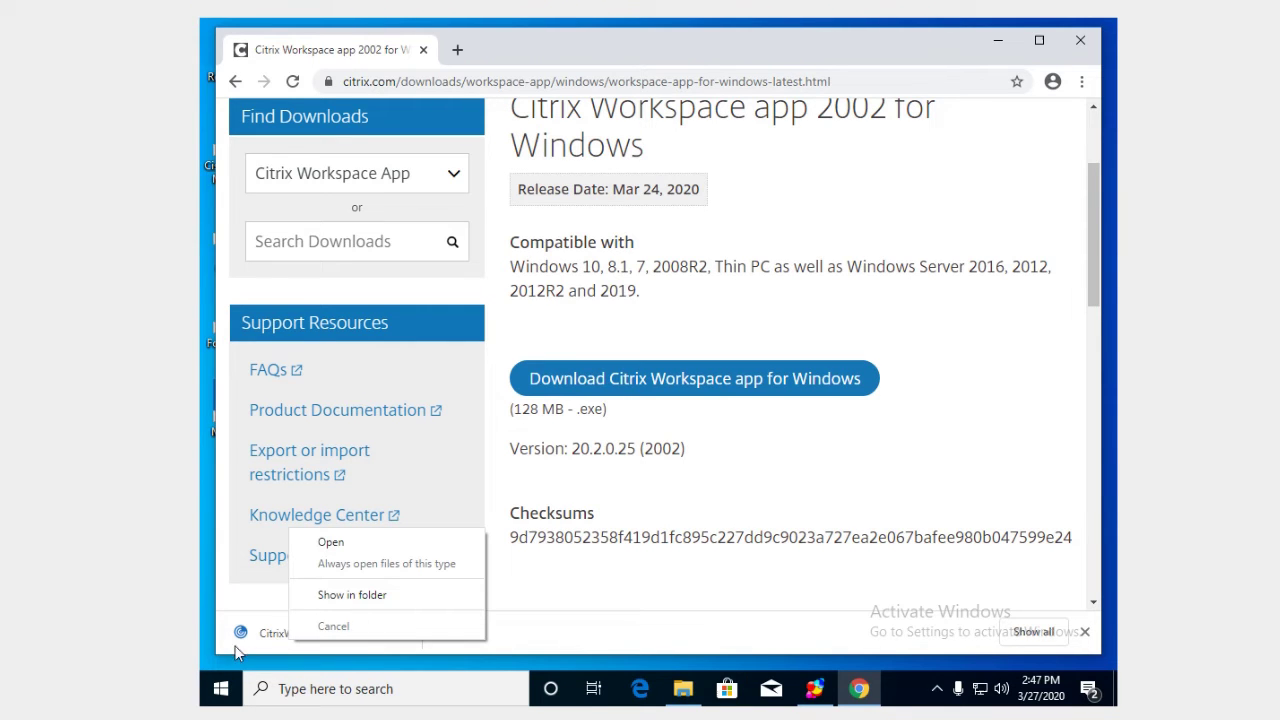
left_click(323, 544)
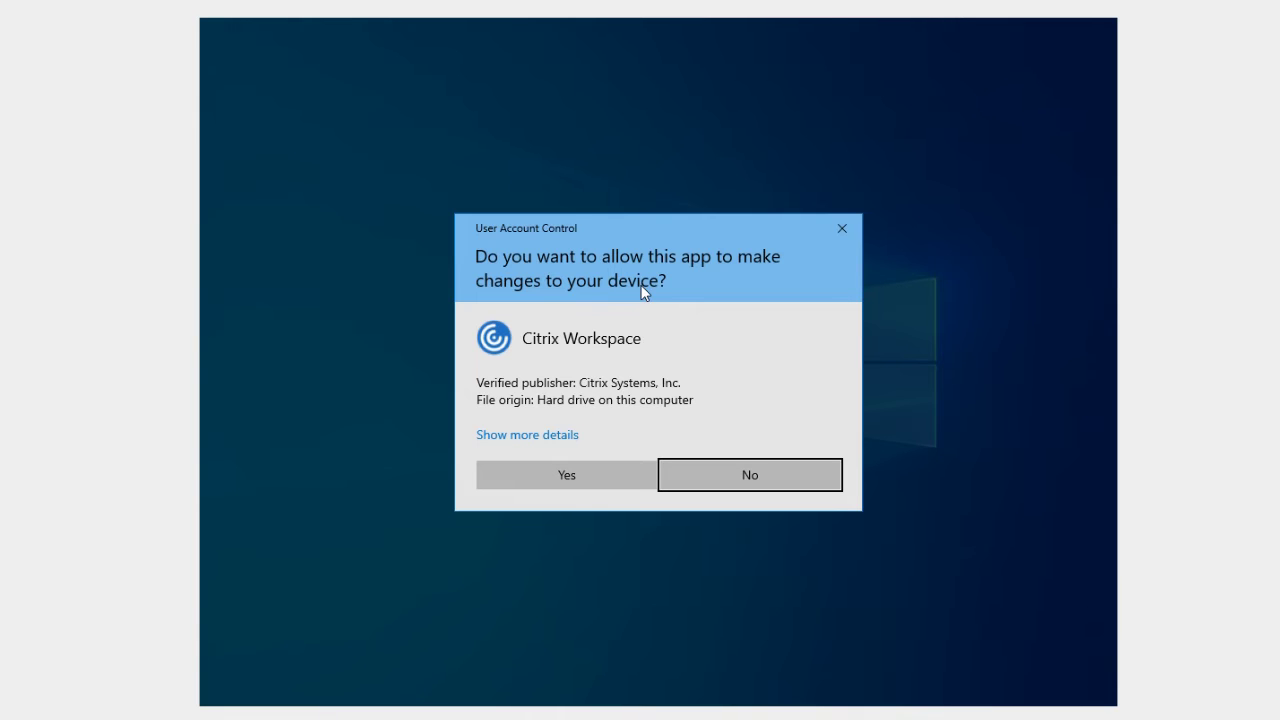
left_click(558, 472)
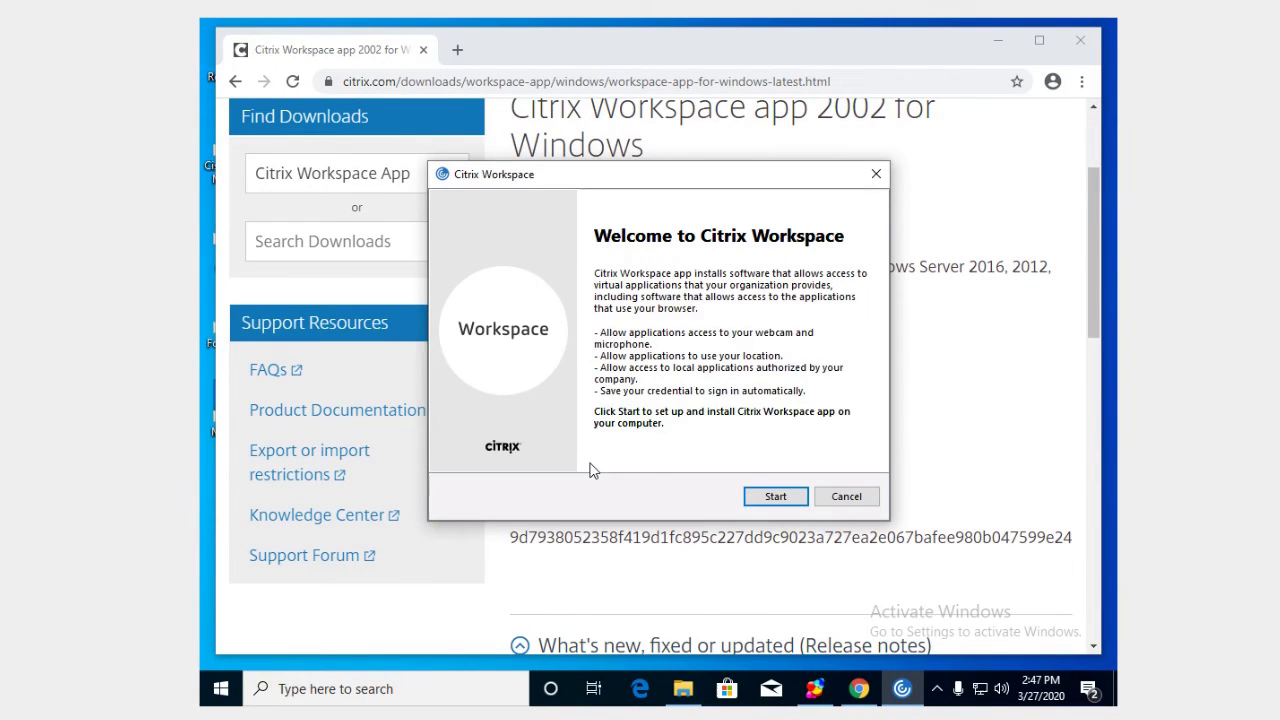
Accept the license agreement, install Citrix Workspace without app protection, and finish setup without adding an account
left_click(777, 498)
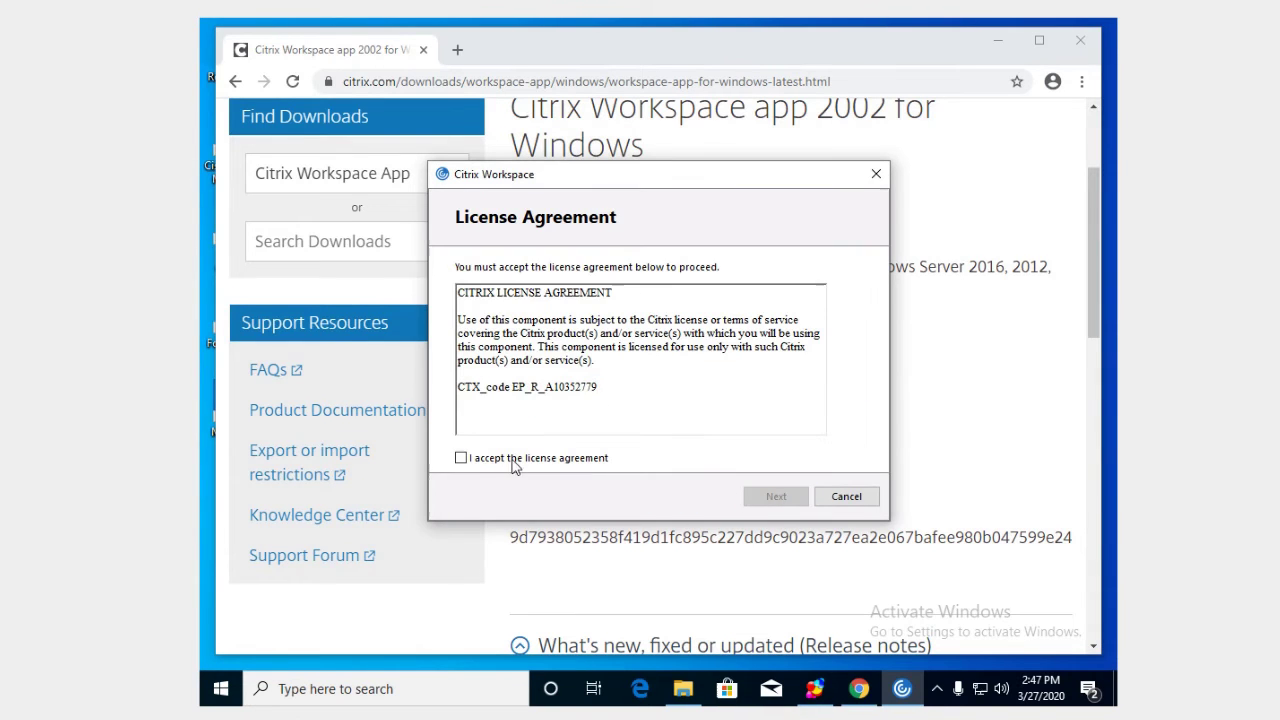
left_click(462, 459)
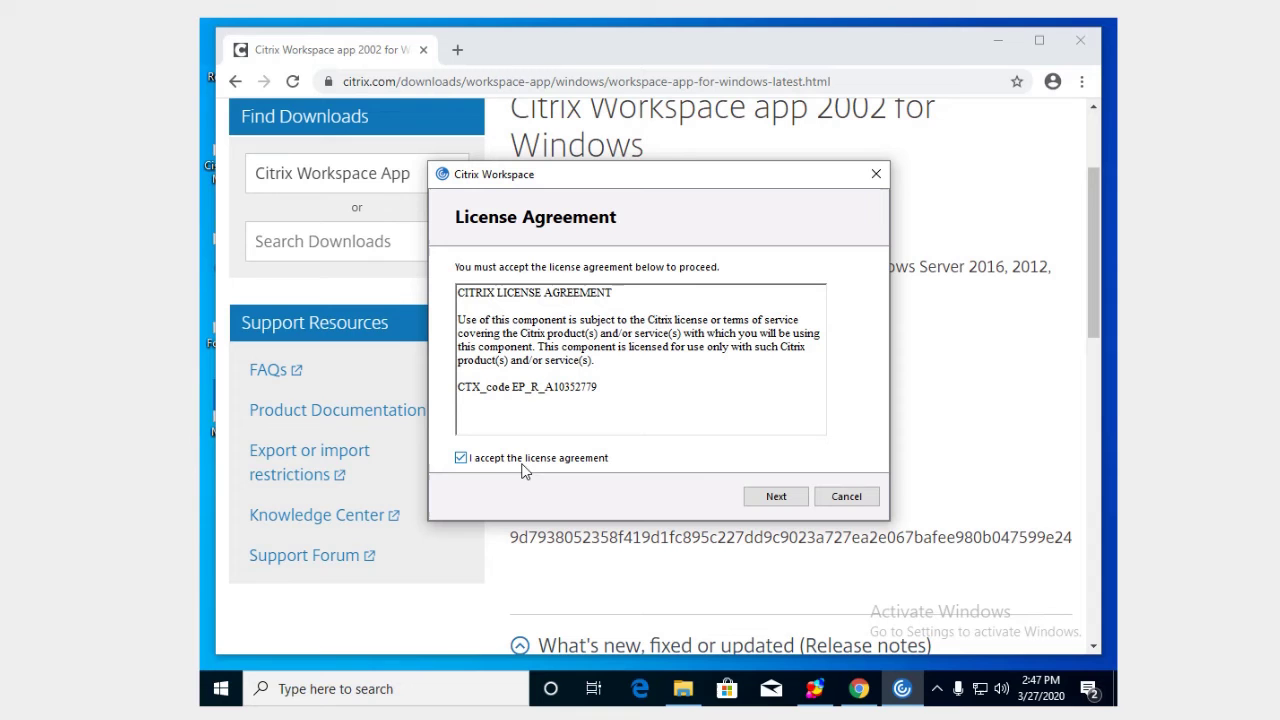
left_click(768, 497)
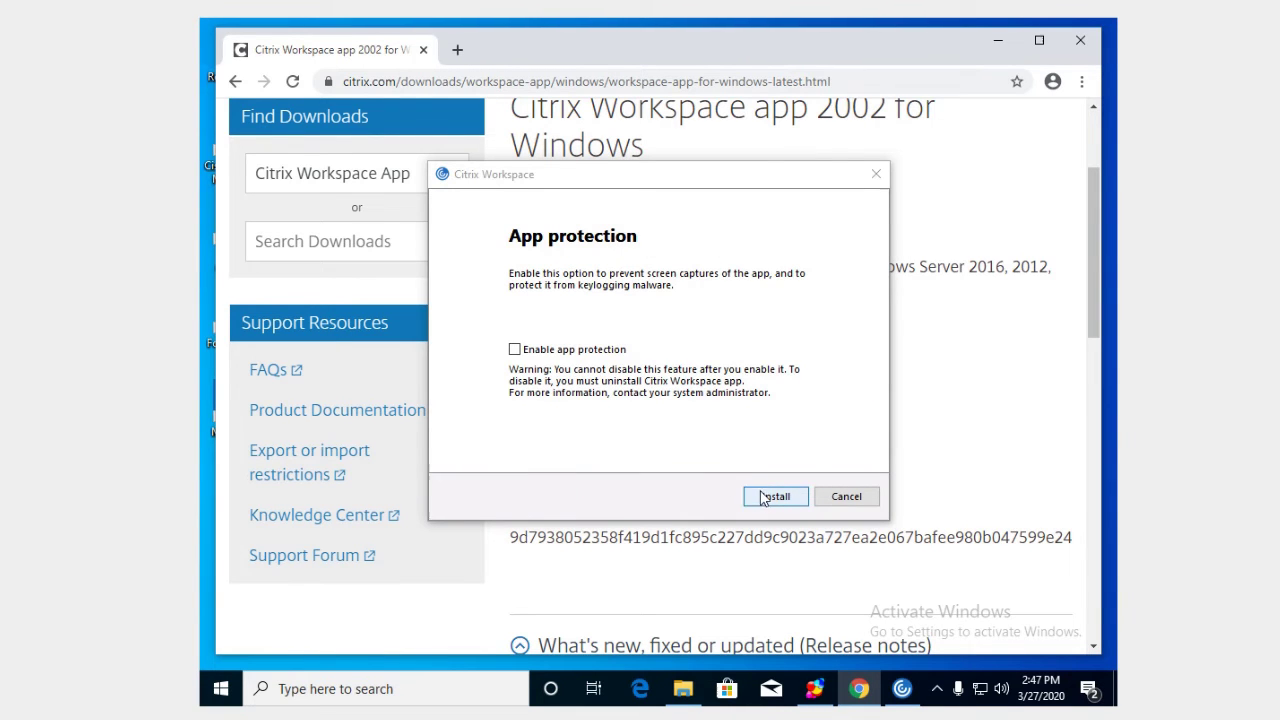
left_click(763, 497)
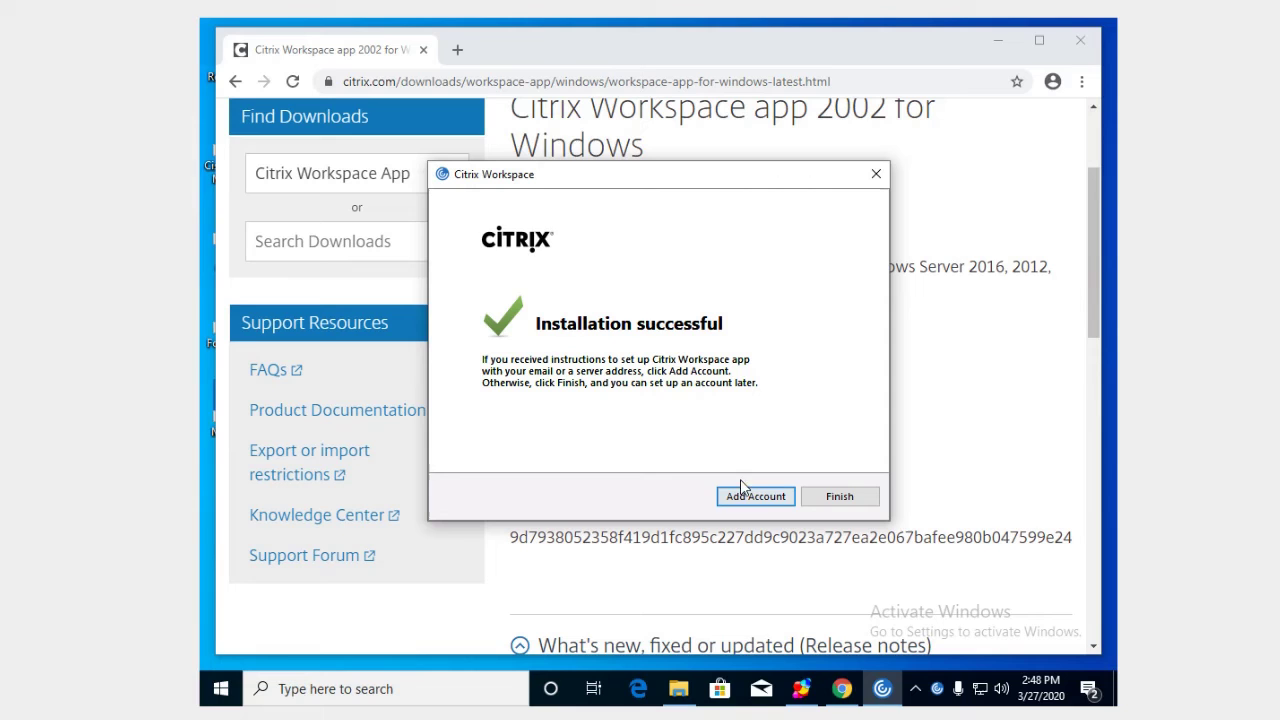
left_click(840, 496)
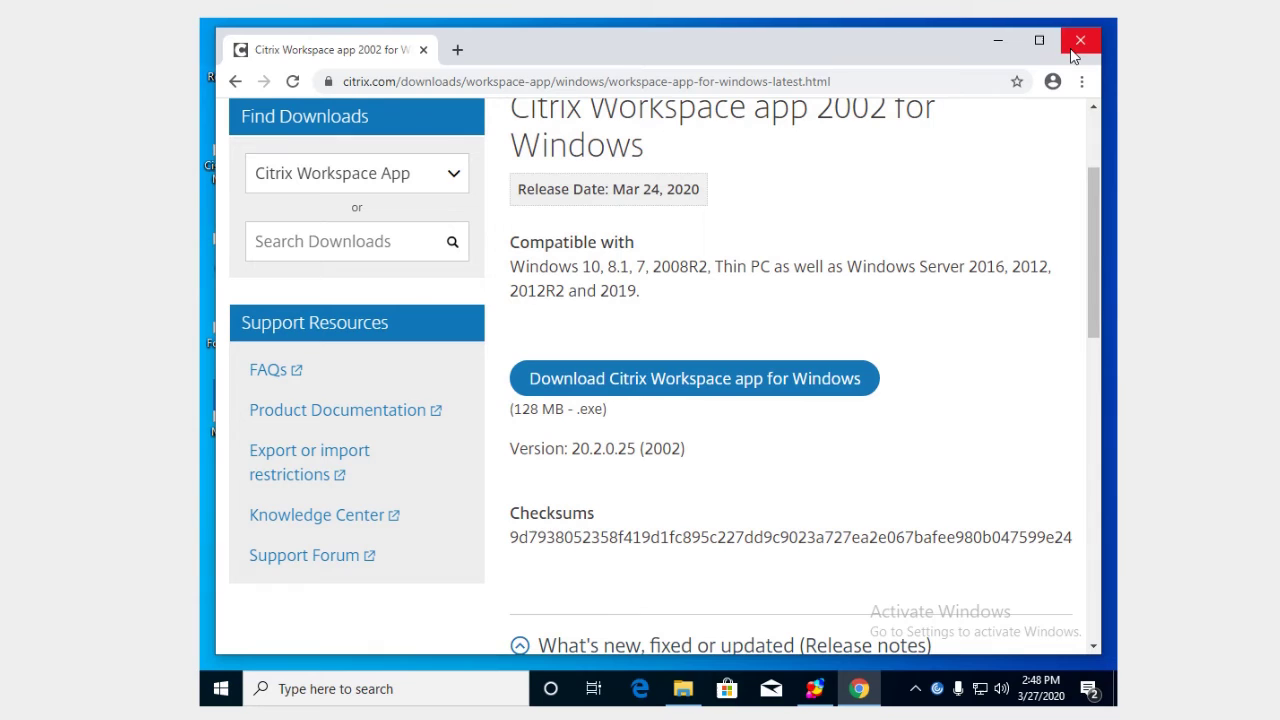
Go to citrix.fragomen.com in the current browser tab
left_click(487, 78)
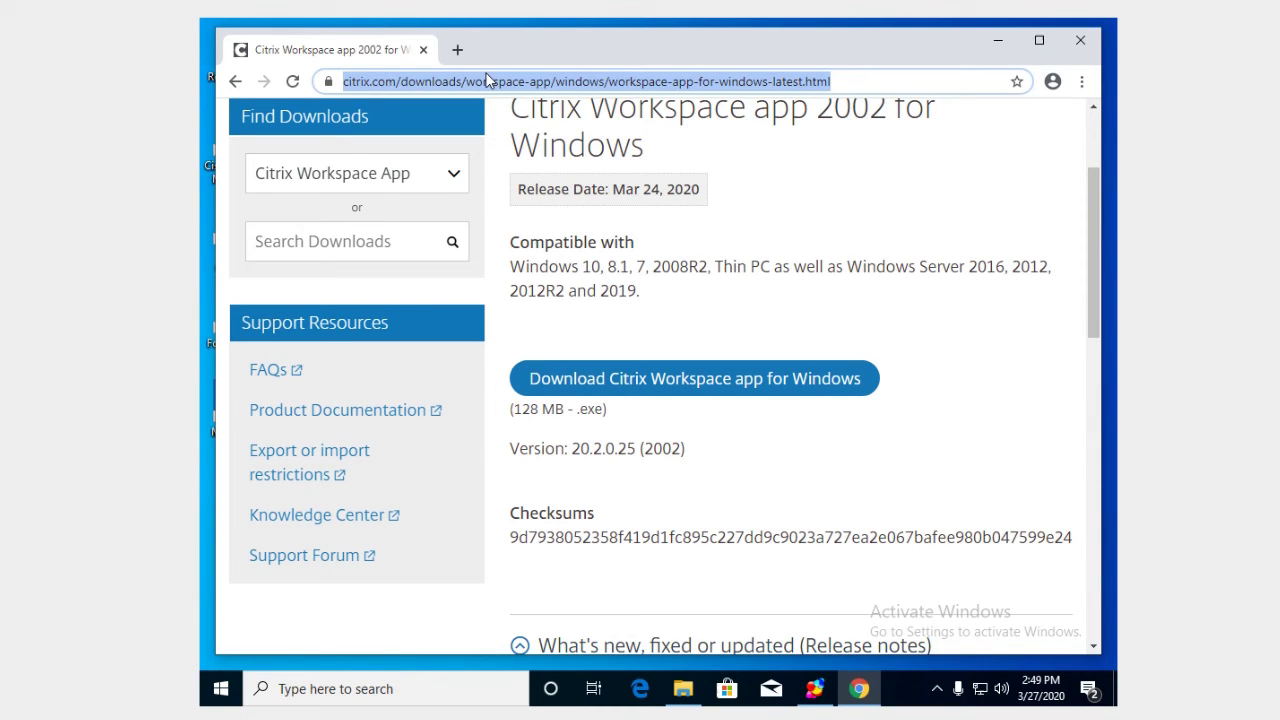
type("citrix")
key("Delete")
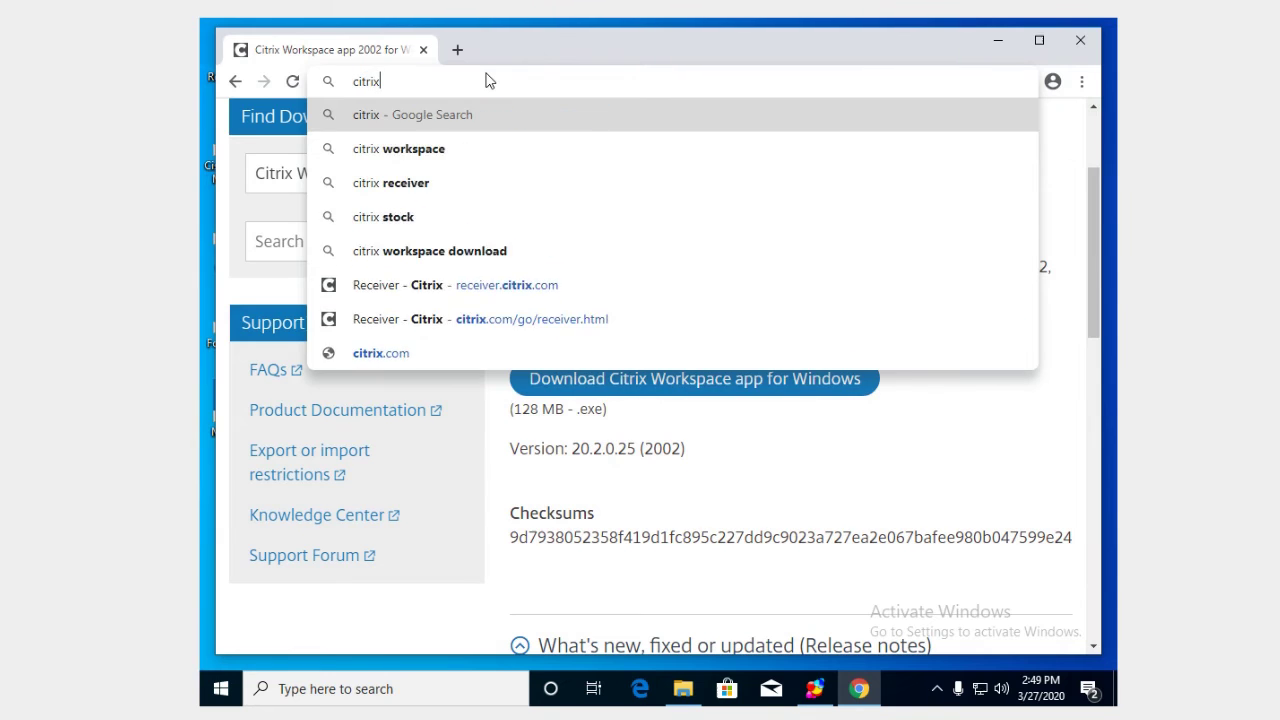
type(".fragomen")
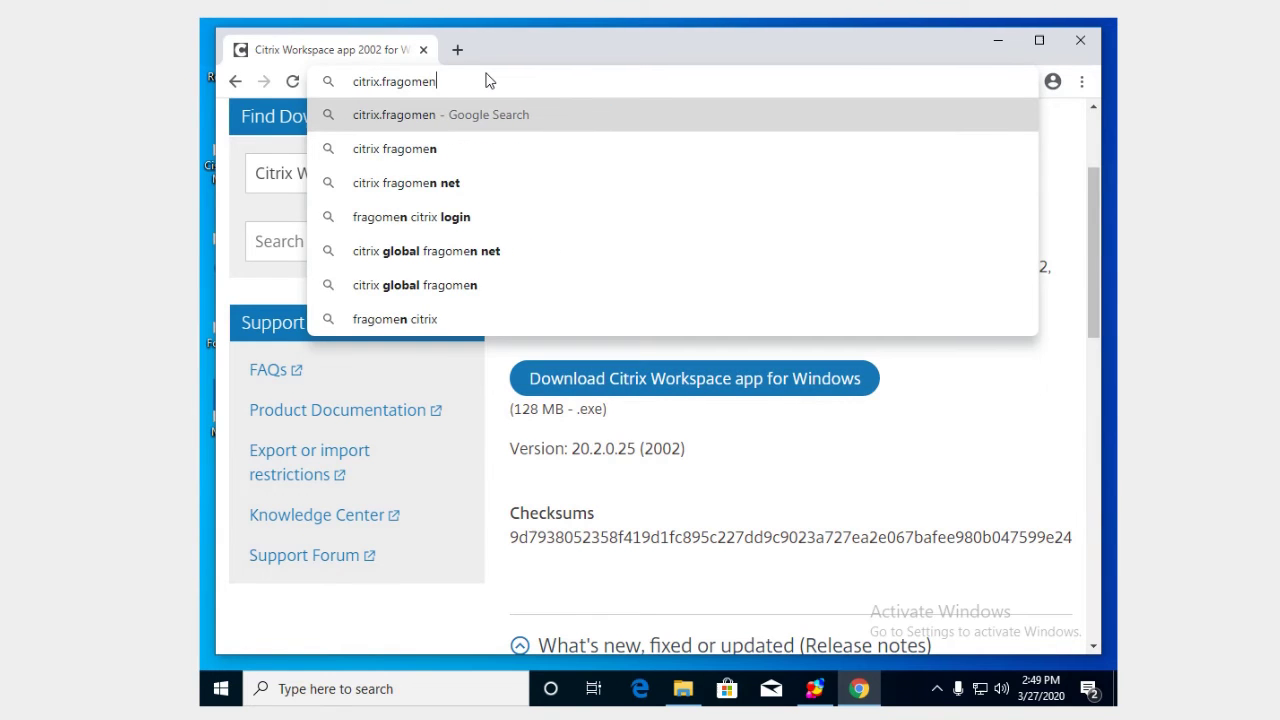
type(".co")
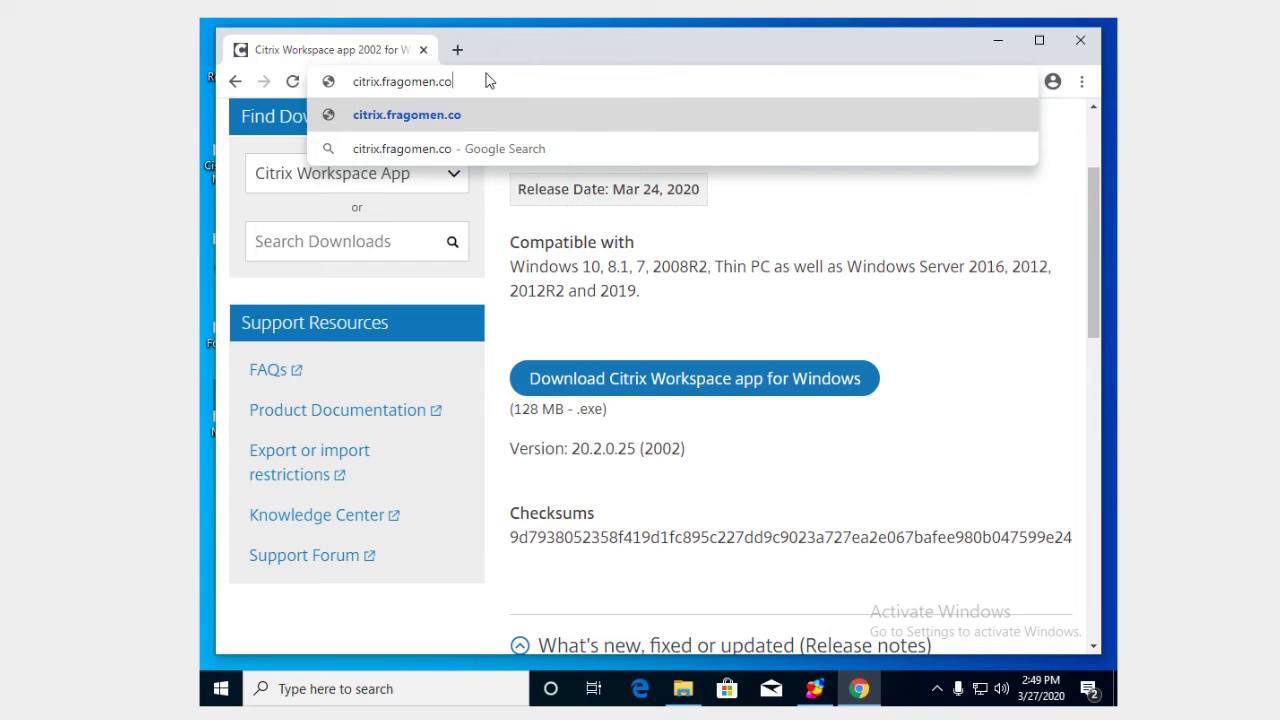
type("m")
key("Return")
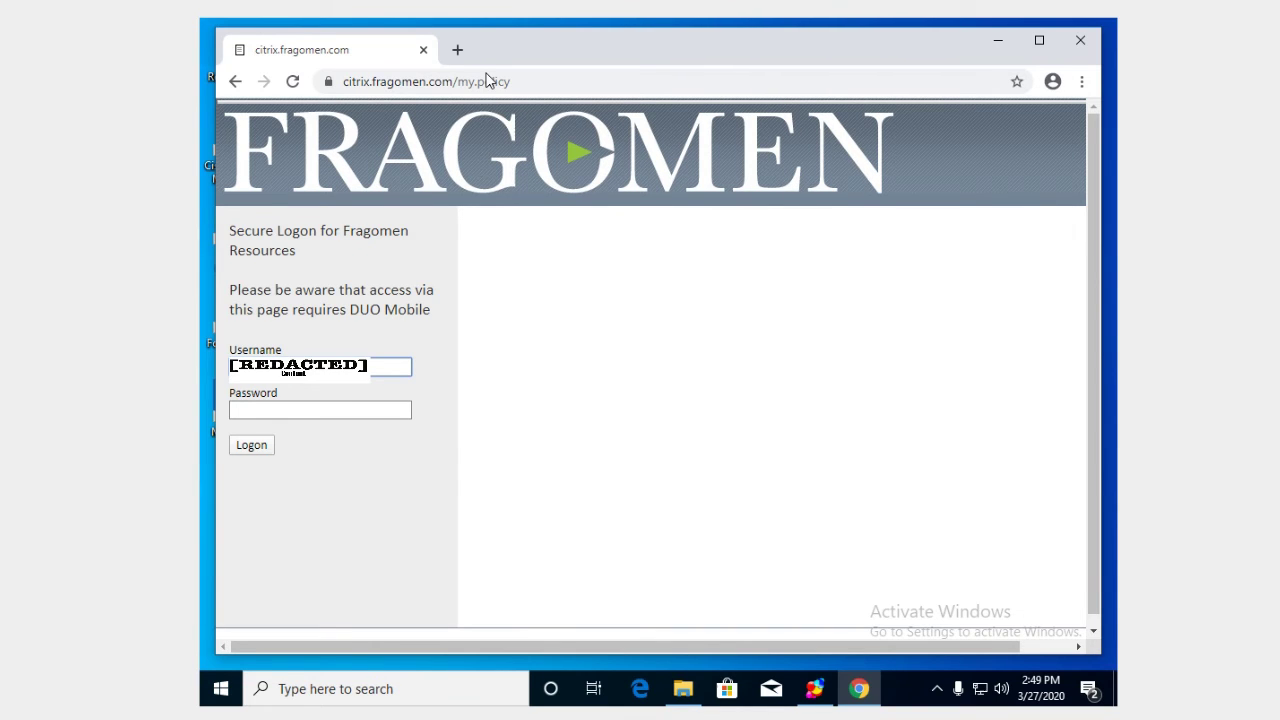
Enter the account password, log on with a DUO push, and dismiss the browser's offer to save the password
left_click(312, 407)
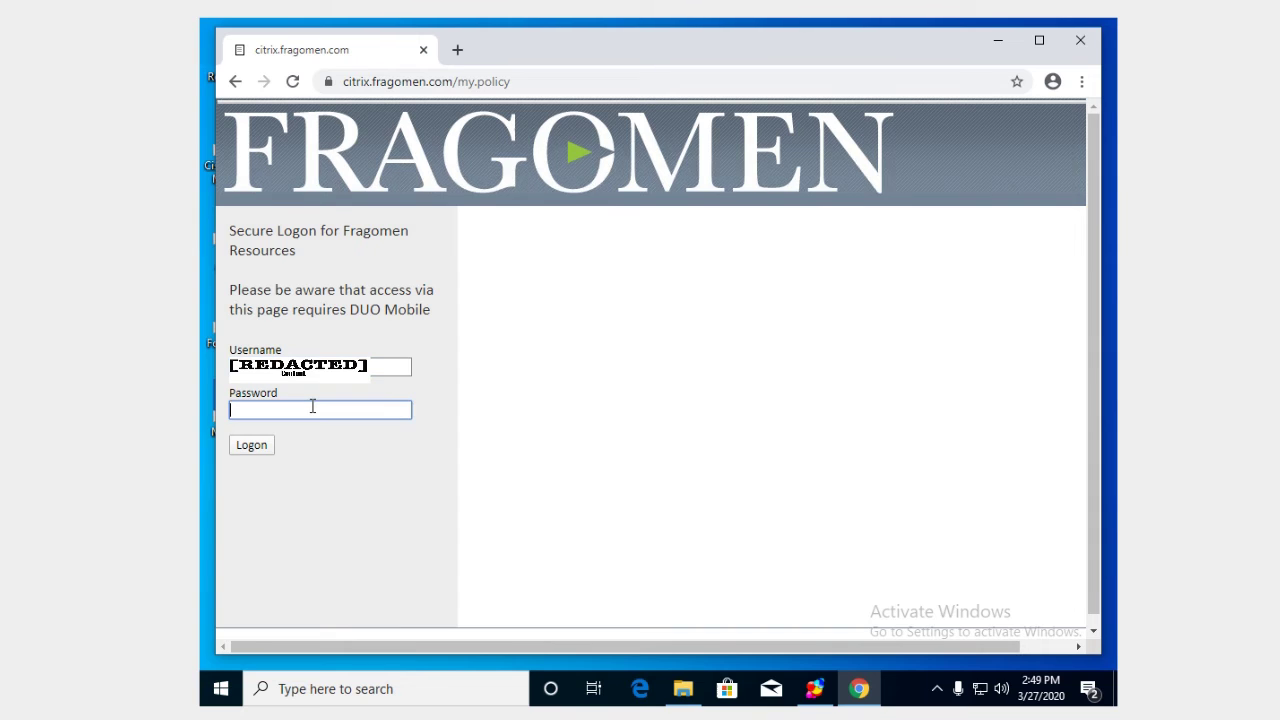
key("ctrl+v")
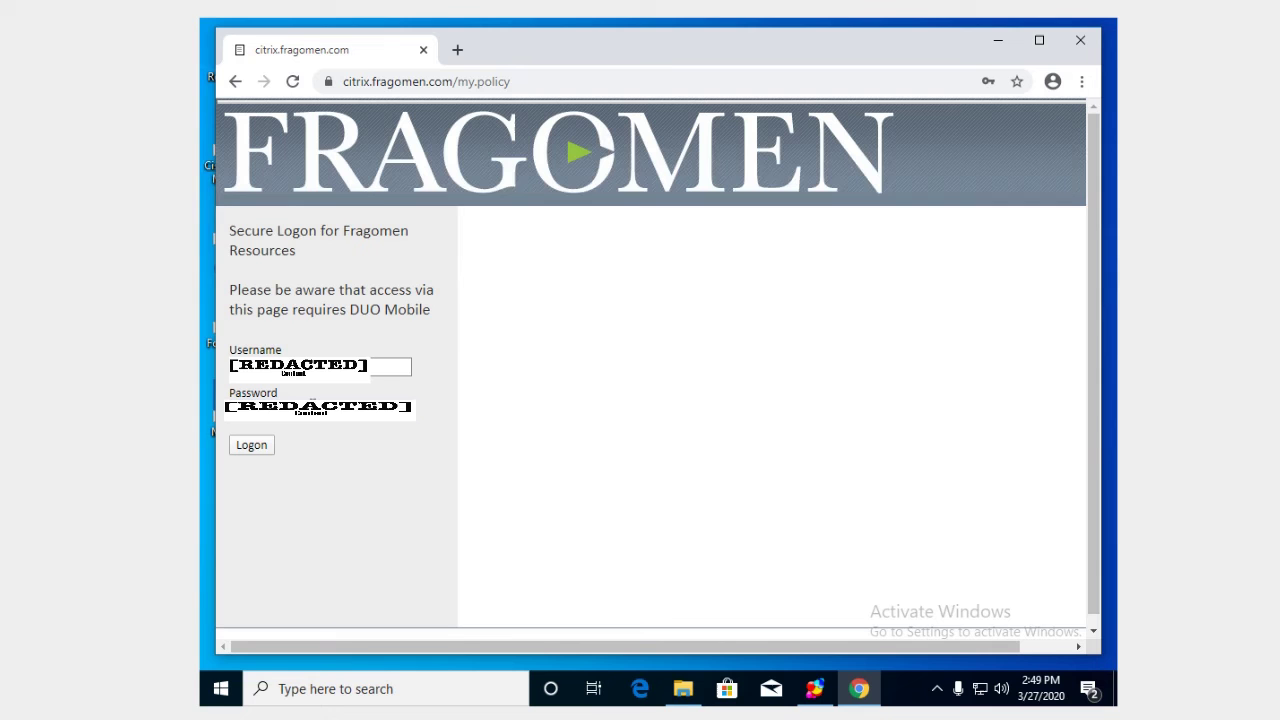
left_click(251, 445)
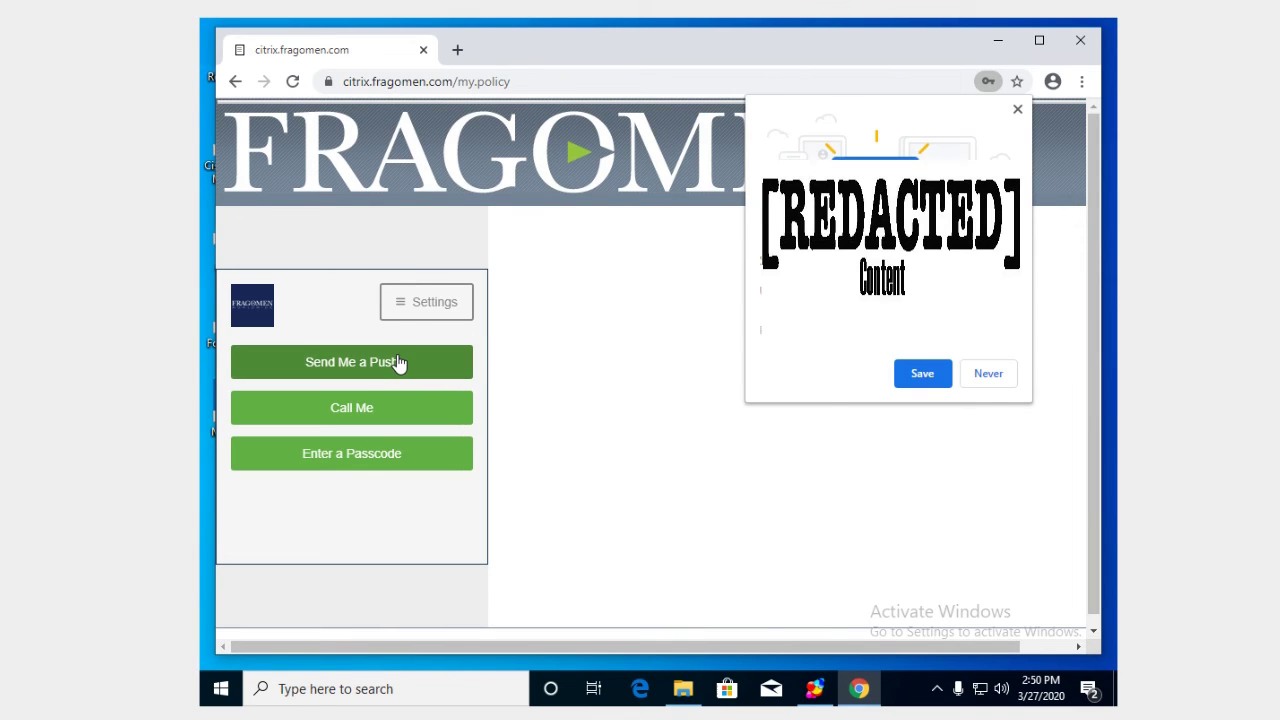
left_click(397, 362)
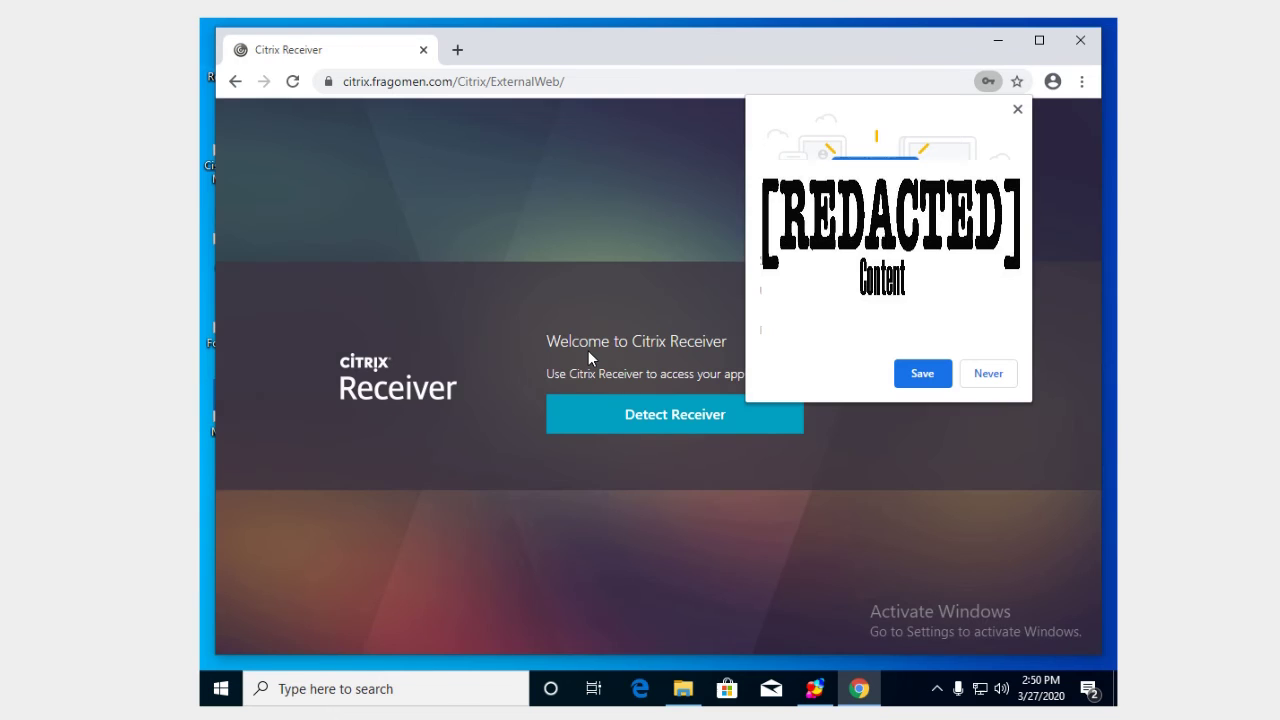
left_click(1018, 110)
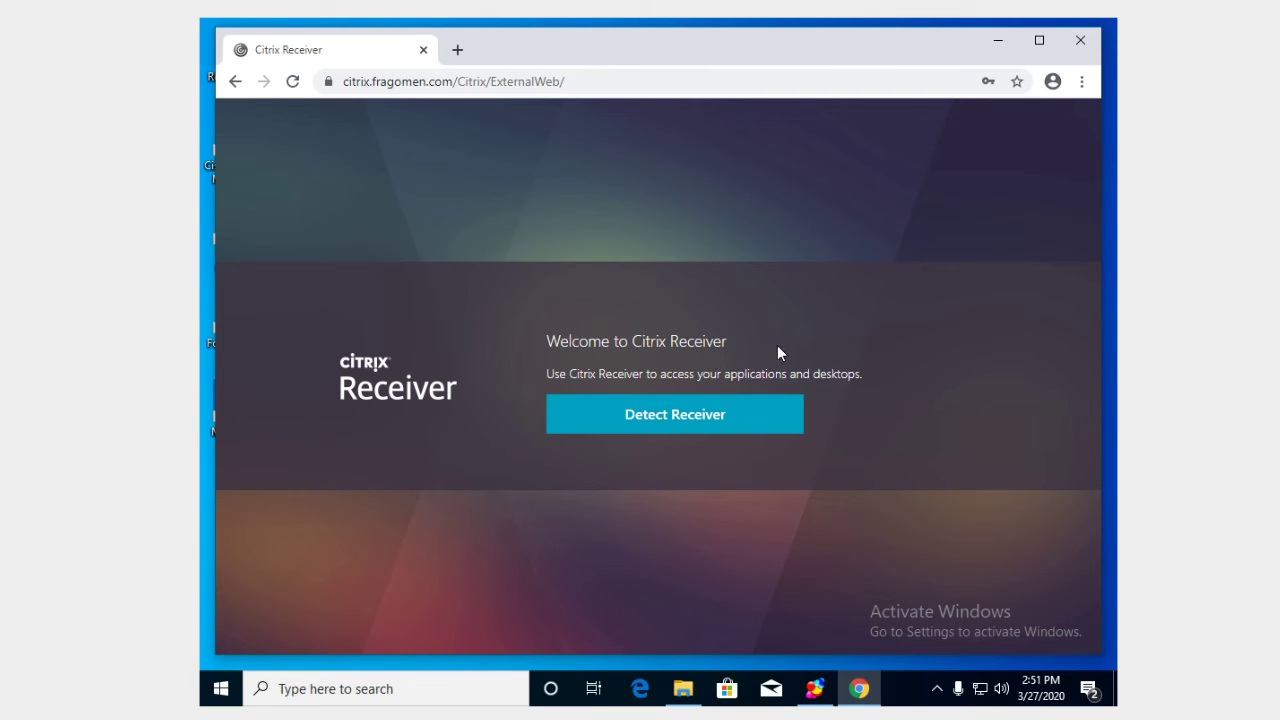
Start Citrix Receiver detection, decline opening Citrix Workspace Launcher, agree to the license, and mark Receiver as already installed
left_click(678, 416)
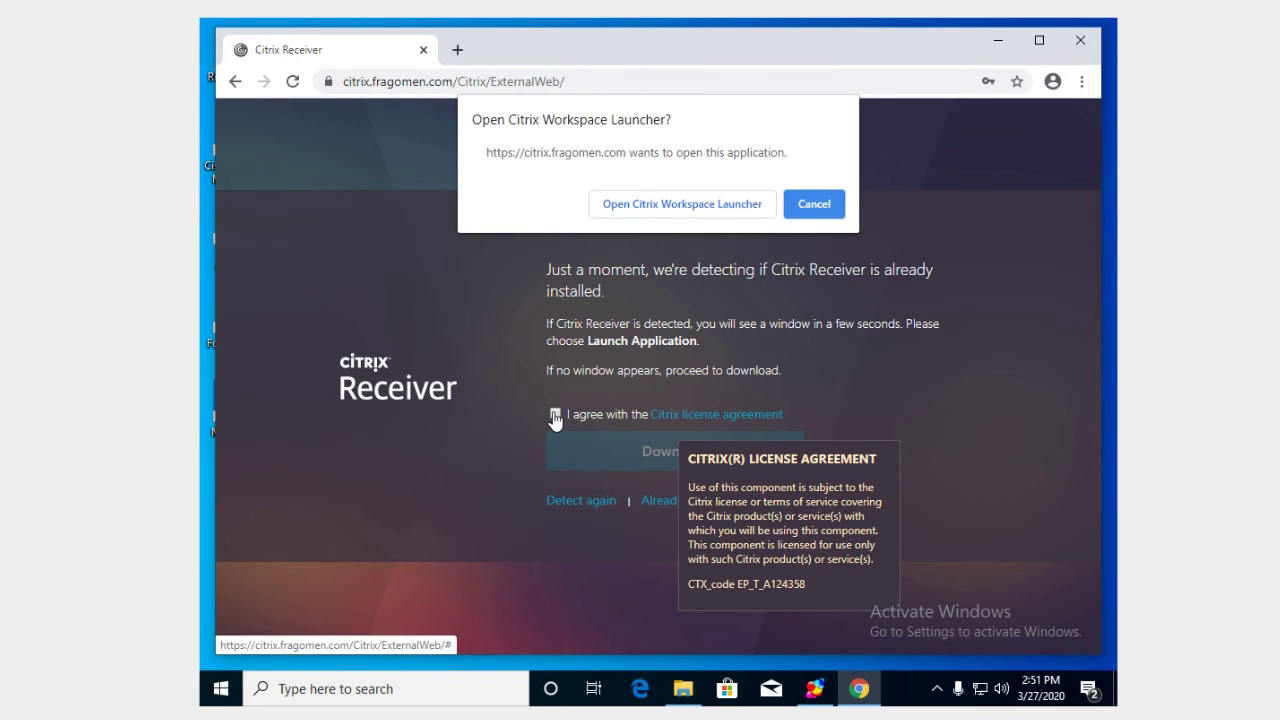
left_click(814, 202)
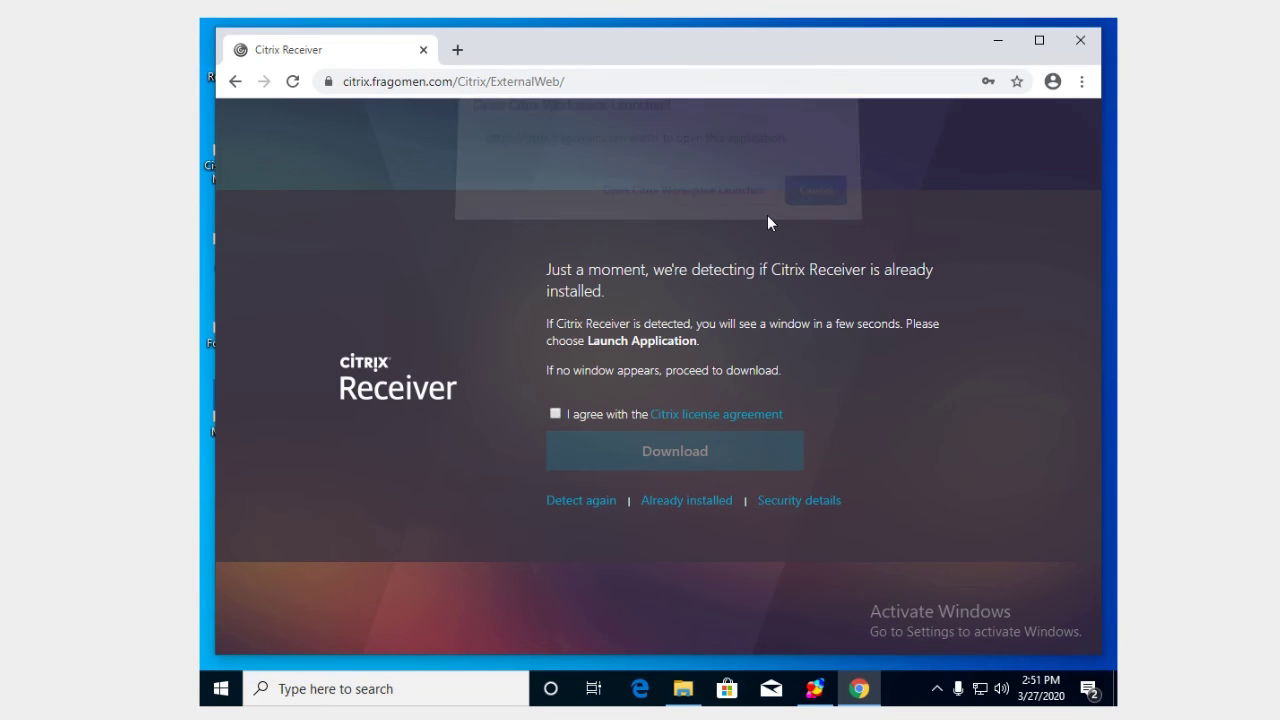
left_click(556, 414)
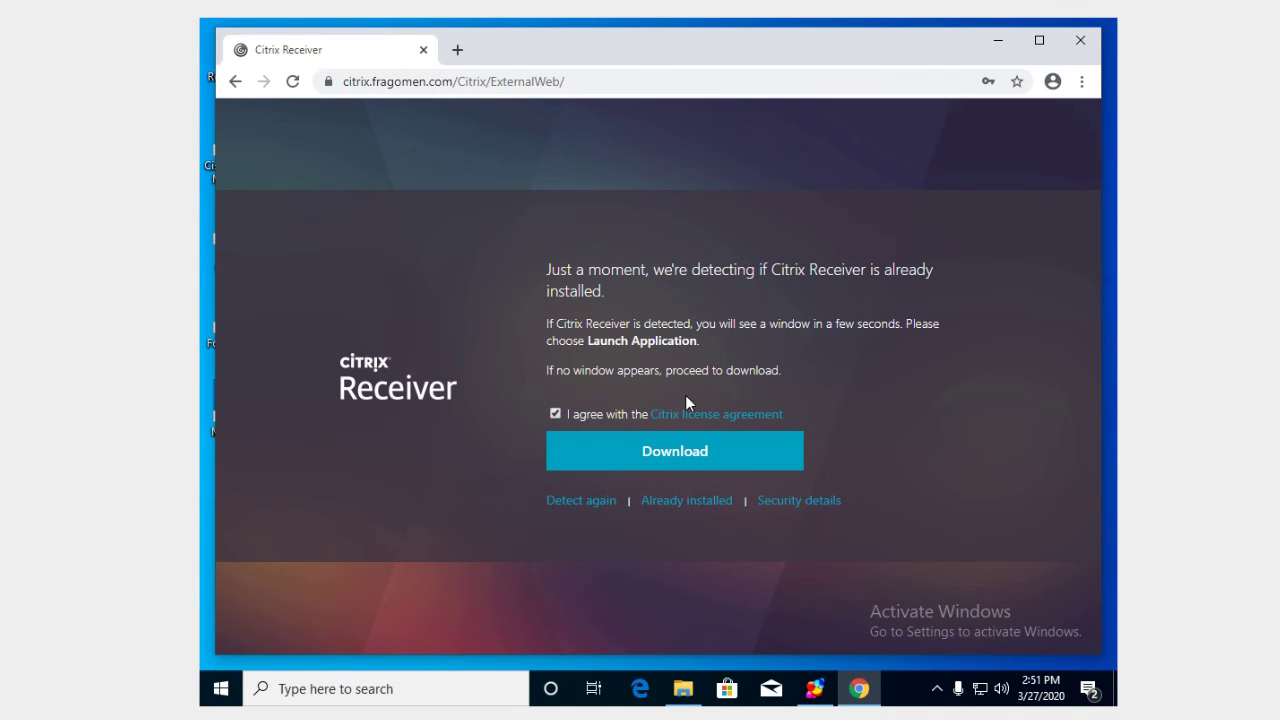
left_click(693, 503)
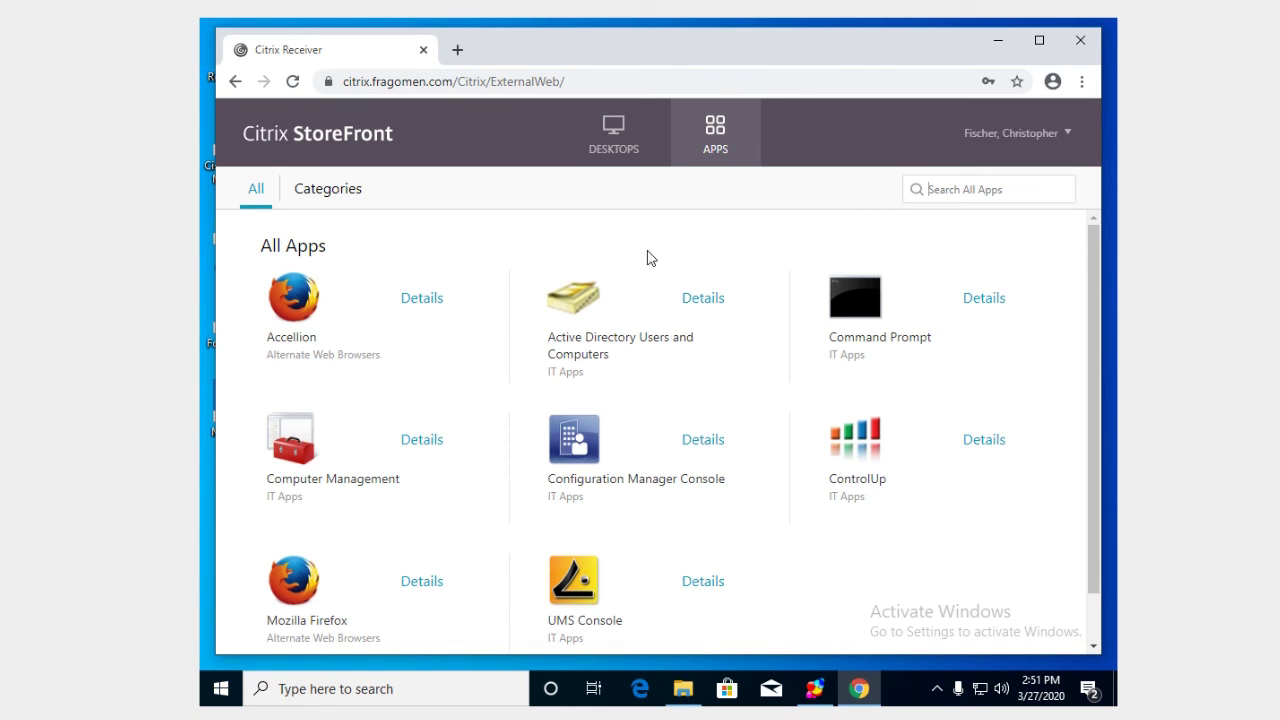
Look through the StoreFront desktops and apps, and download the launch file for Fragomen Desktop 2016
left_click(620, 150)
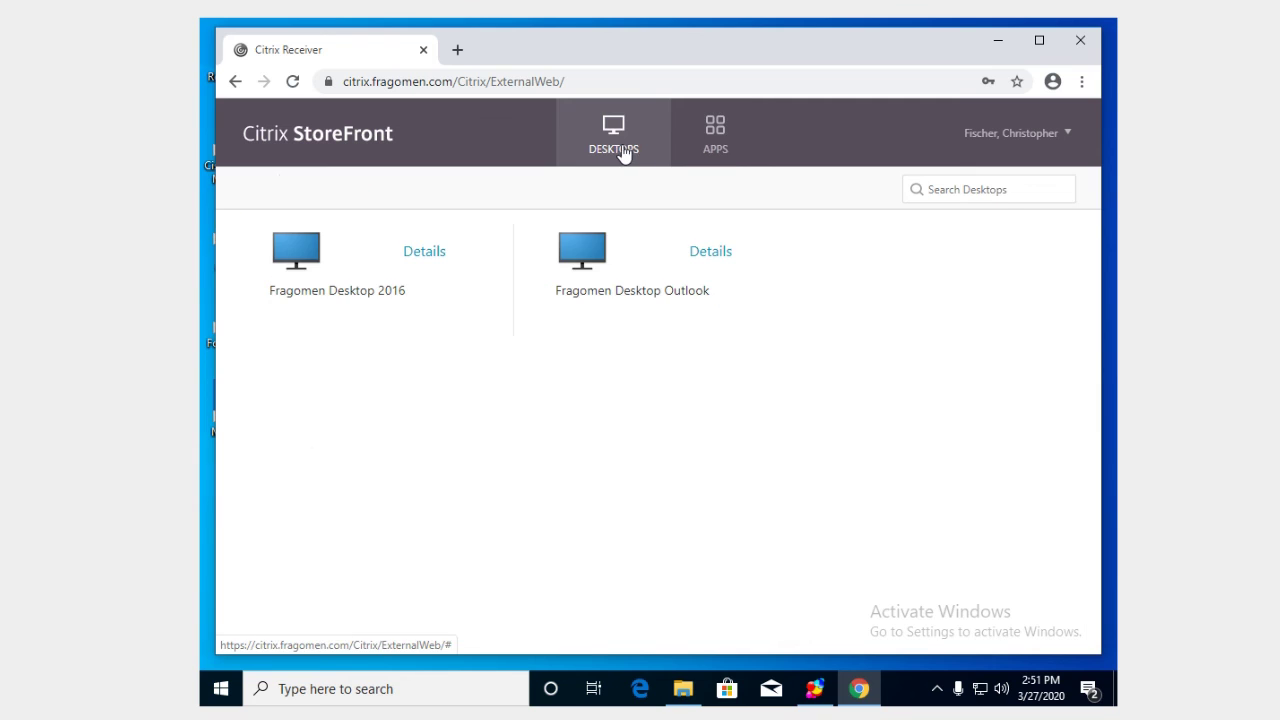
left_click(726, 149)
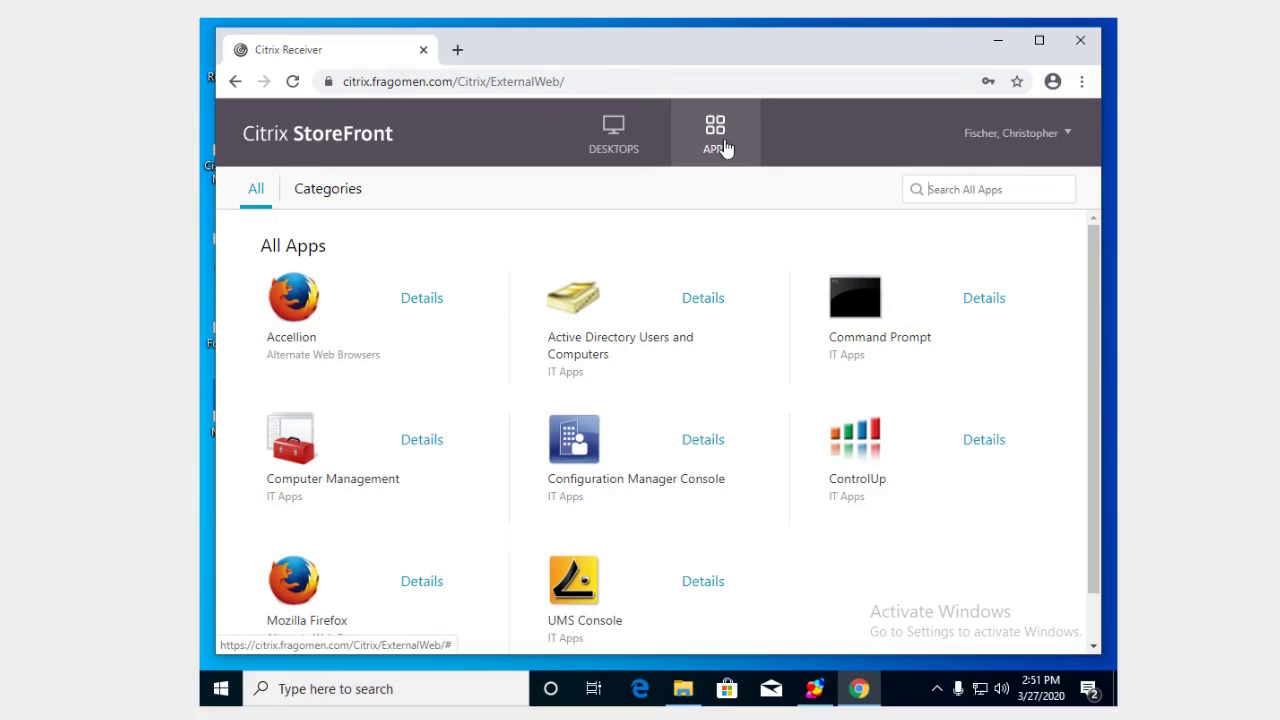
left_click(628, 139)
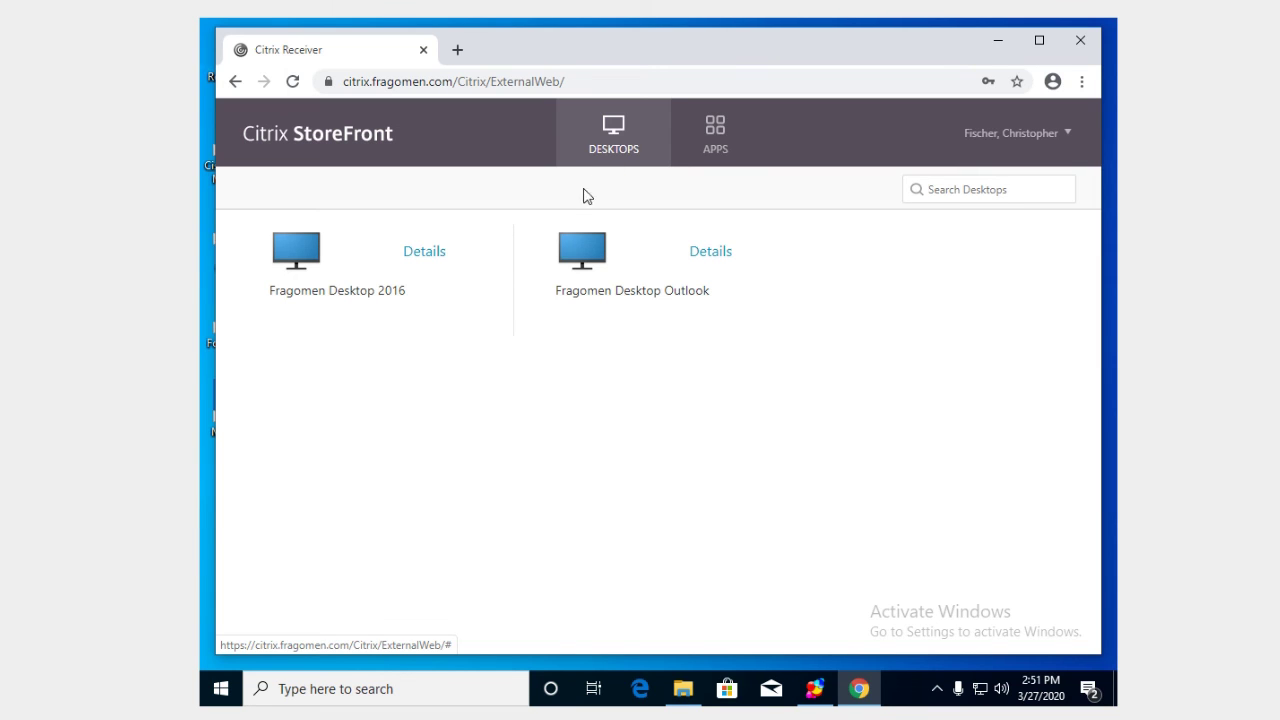
left_click(329, 291)
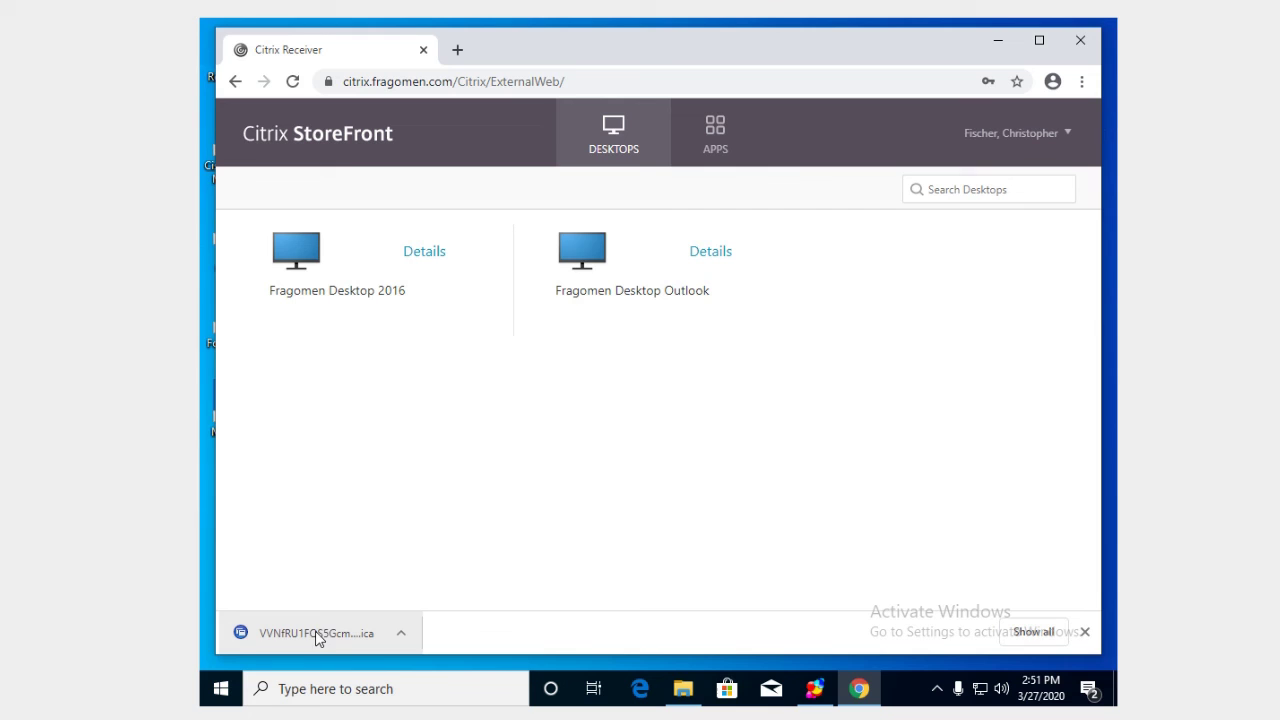
Open the downloaded .ica launch file to start Fragomen Desktop 2016, and accept the Fragomen Device Usage Policy
right_click(364, 635)
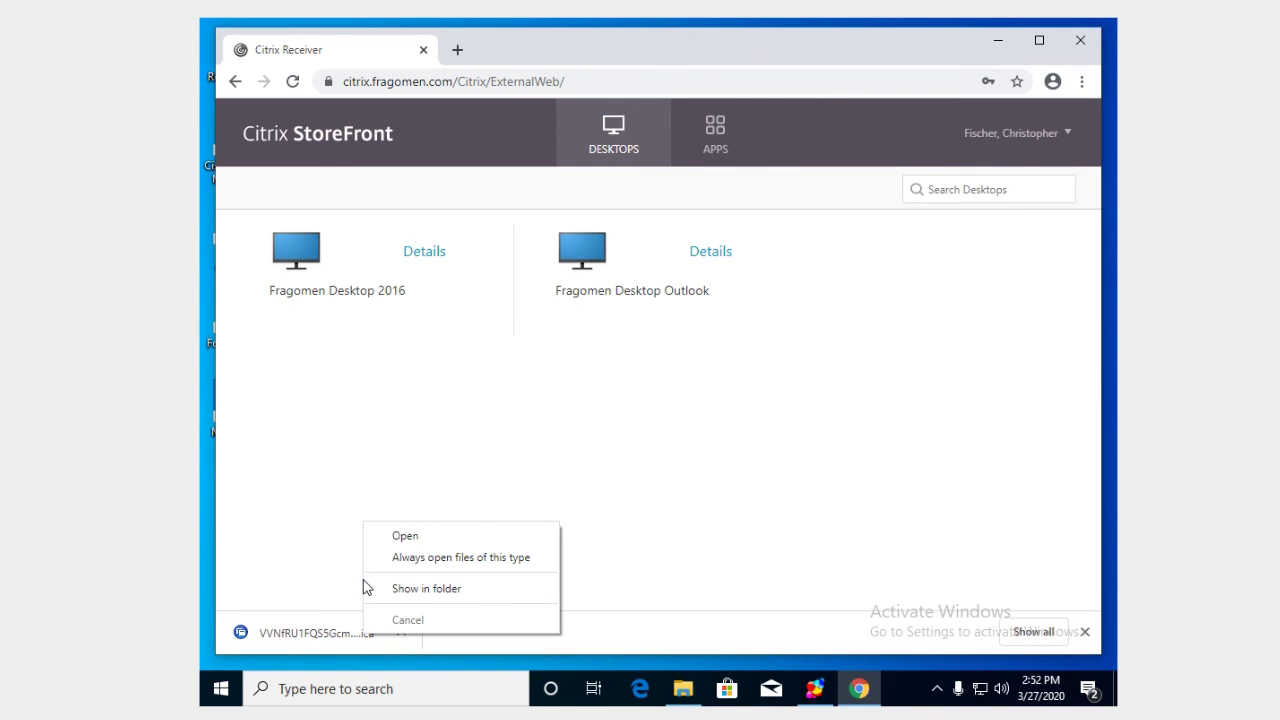
left_click(446, 536)
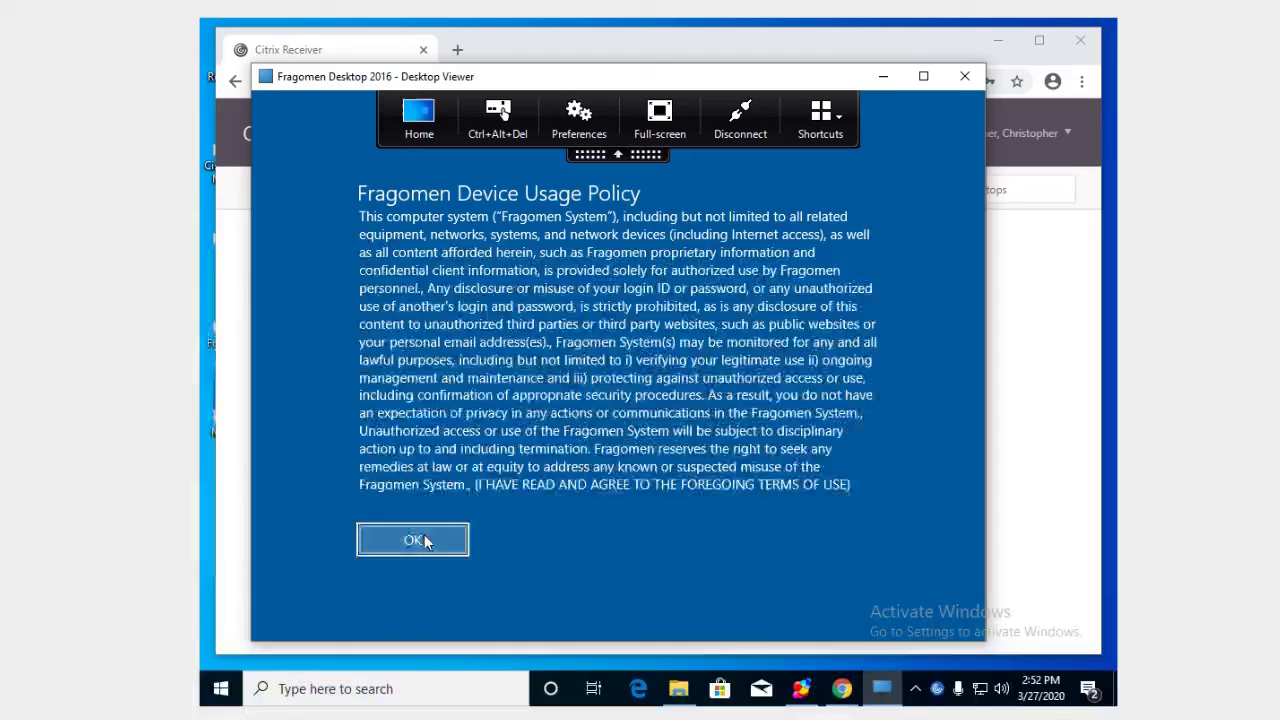
left_click(438, 541)
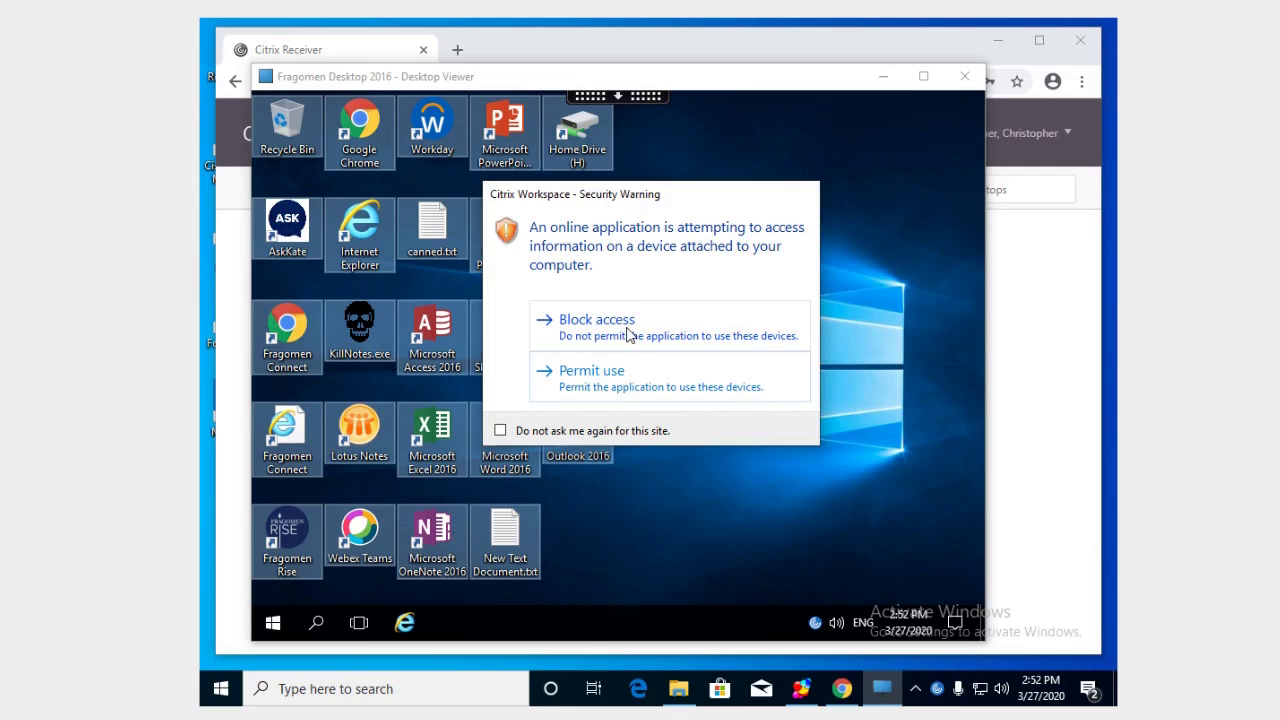
Permit the online application to use the attached devices, with the option not to be asked again for this site
left_click(503, 430)
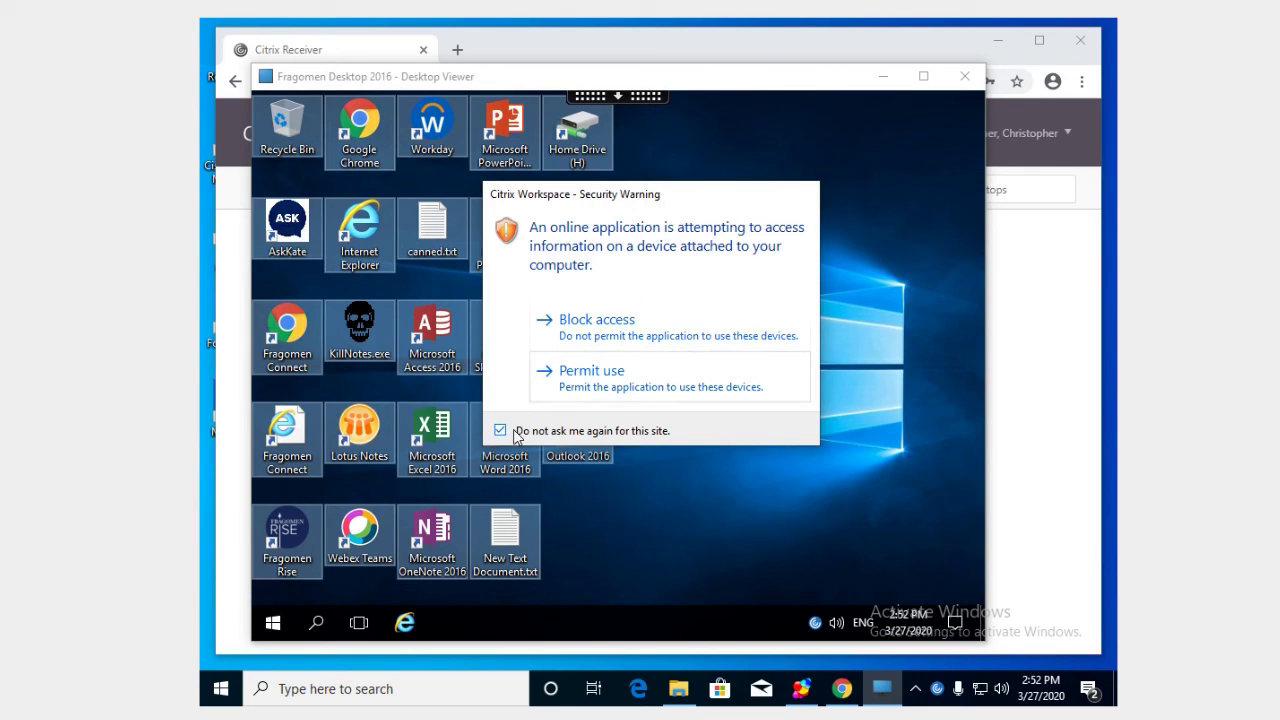
left_click(635, 381)
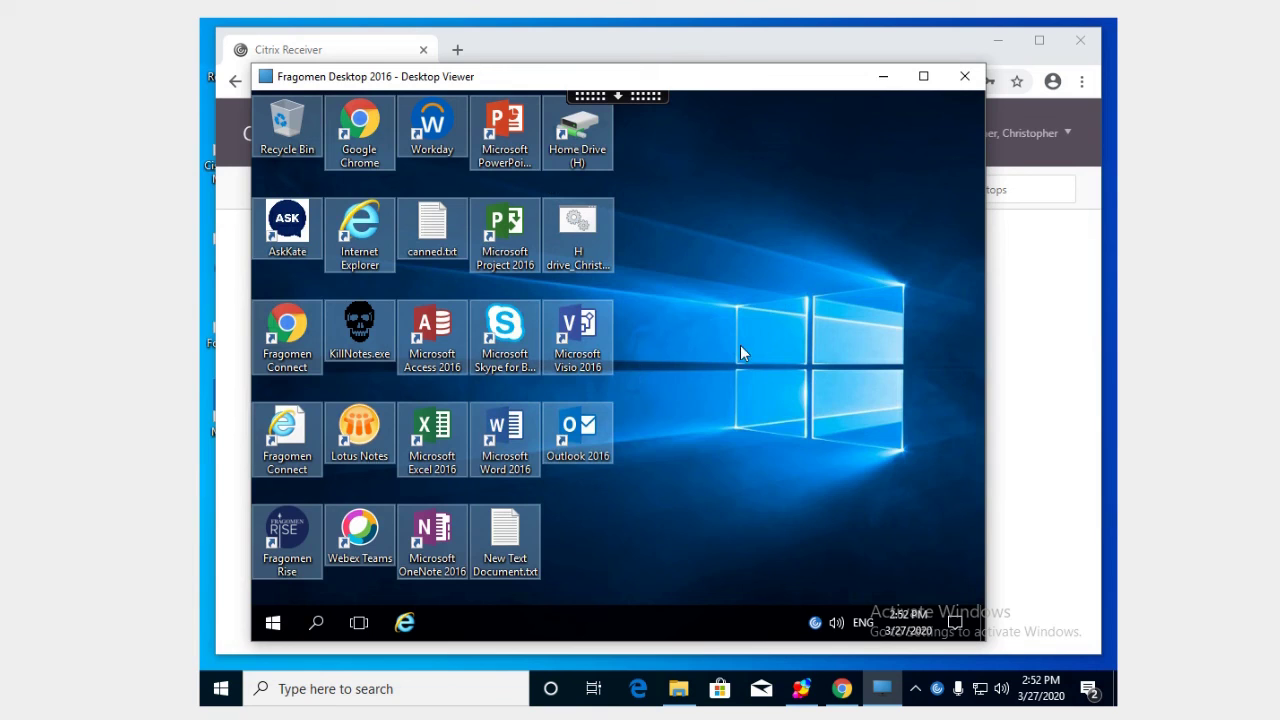
Deselect all icons on the virtual desktop and expand the Desktop Viewer toolbar
left_click(712, 322)
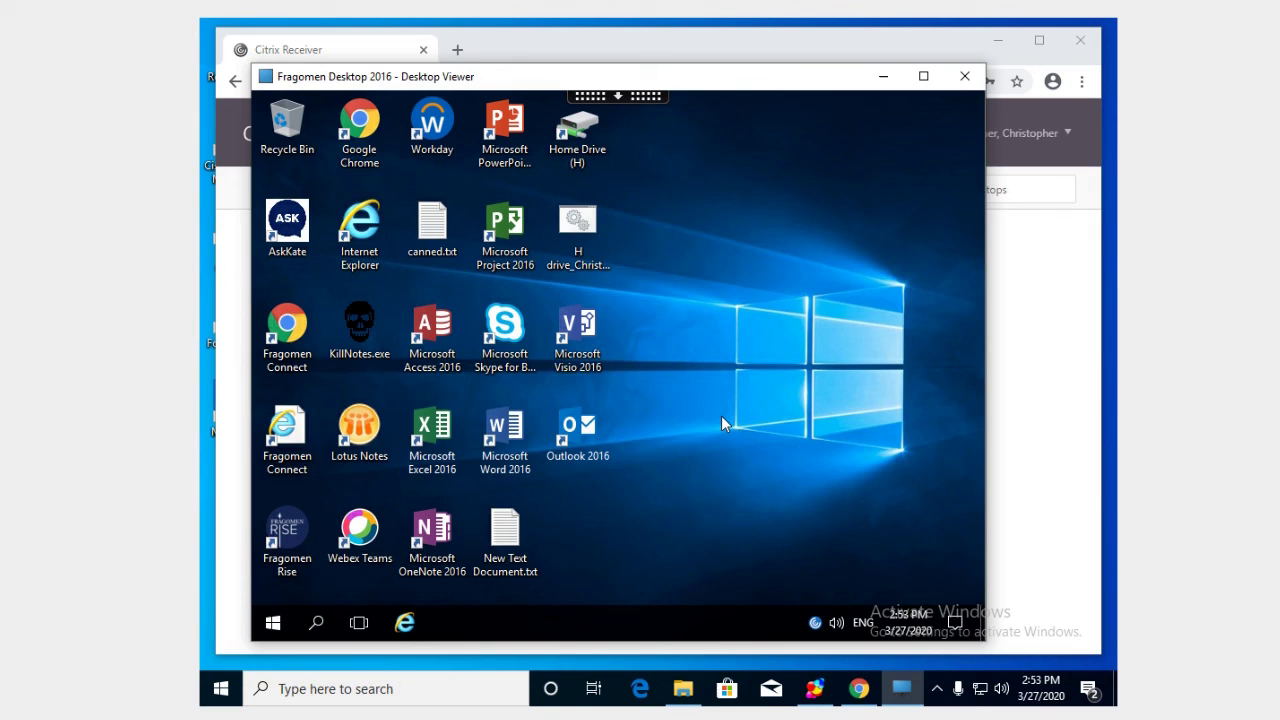
left_click(631, 100)
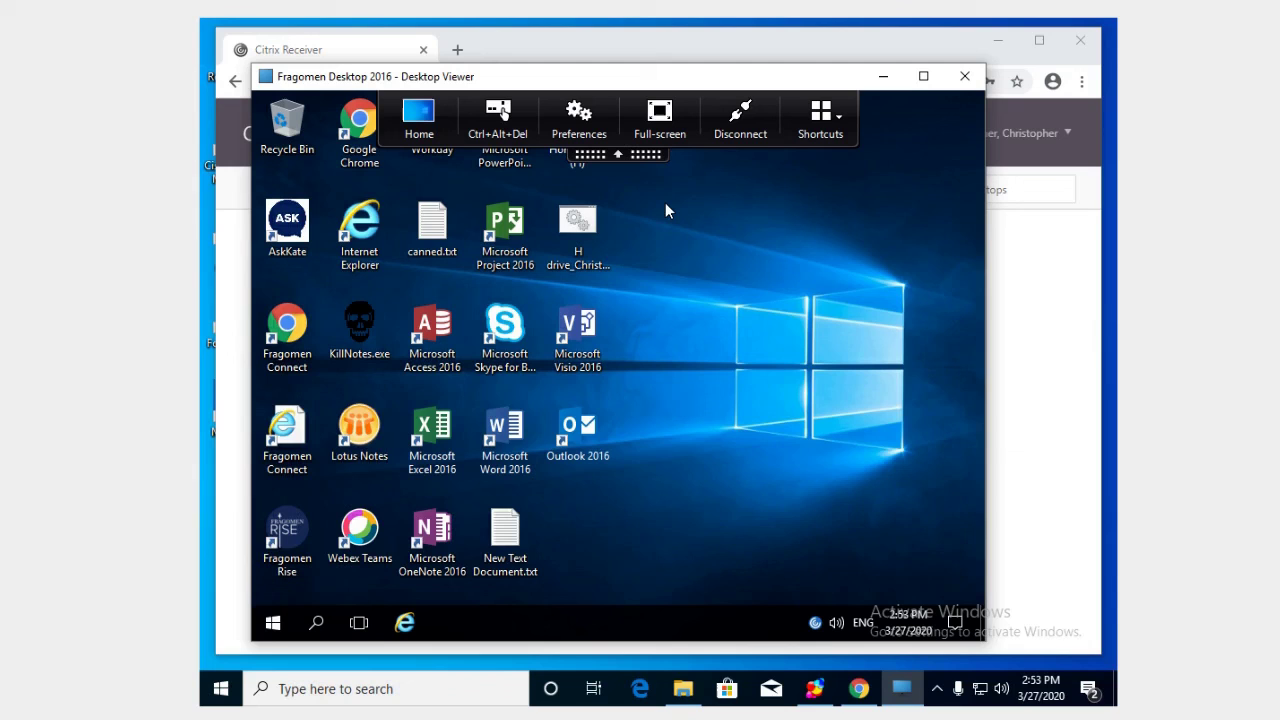